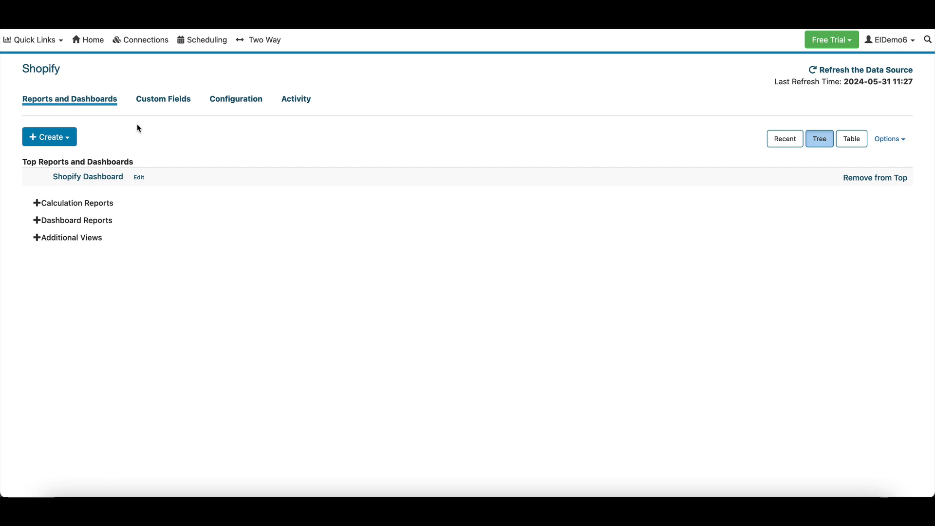
# Start adding custom fields to the Shopify data source, matching them up against the Products - Id field.
pyautogui.click(174, 102)
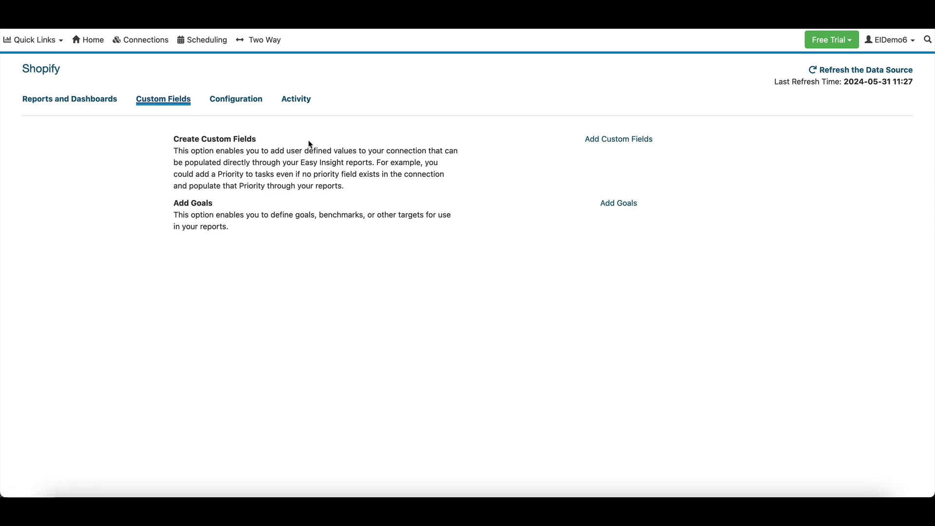
pyautogui.click(619, 140)
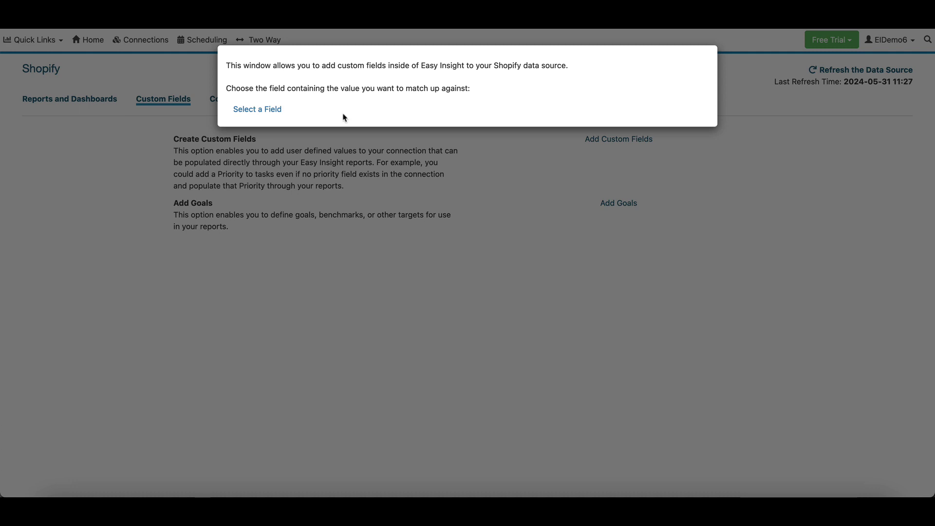
pyautogui.click(268, 110)
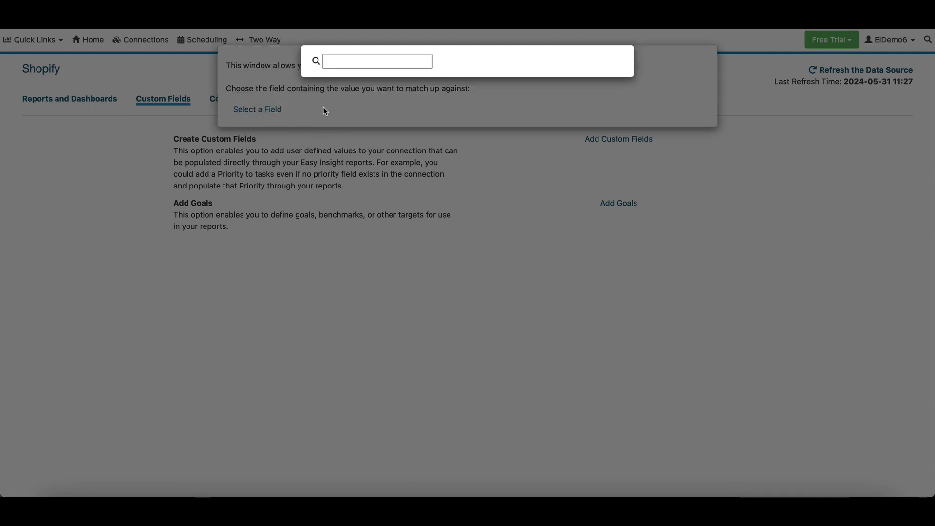
pyautogui.scroll(-3, 336, 293)
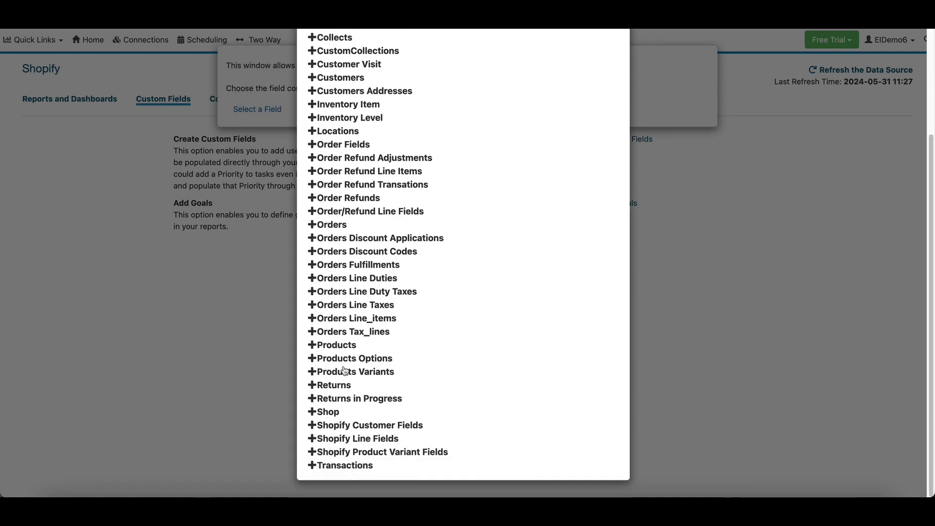
pyautogui.click(344, 347)
pyautogui.click(325, 241)
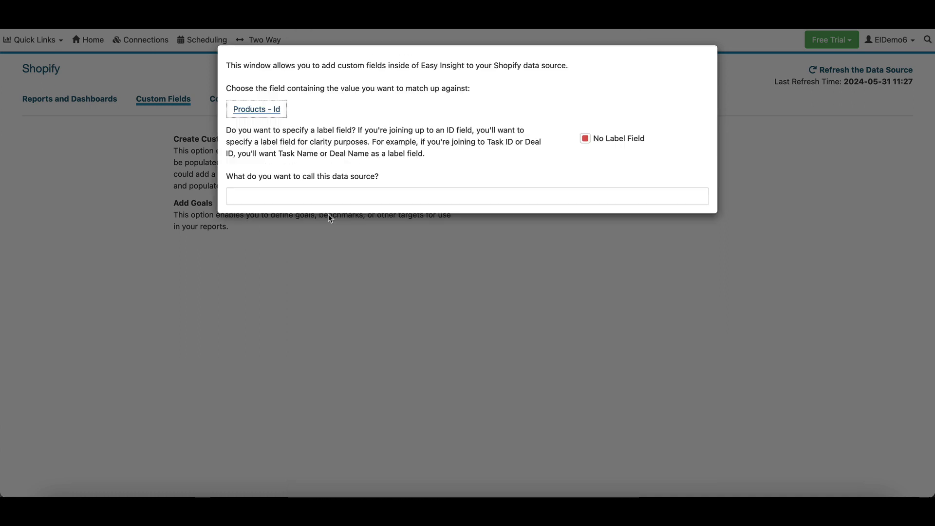
pyautogui.click(345, 114)
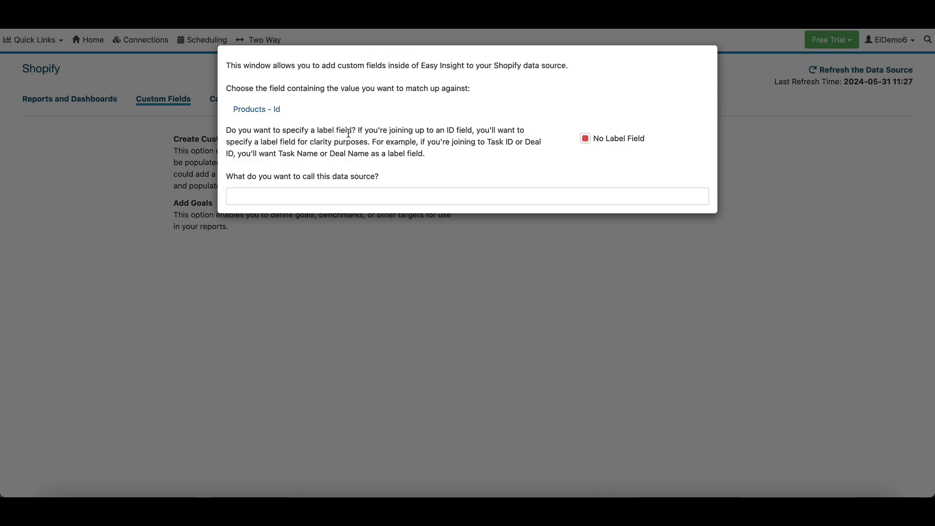
# Enable a label field for the custom fields and set it to Products - Title.
pyautogui.click(585, 139)
pyautogui.click(266, 199)
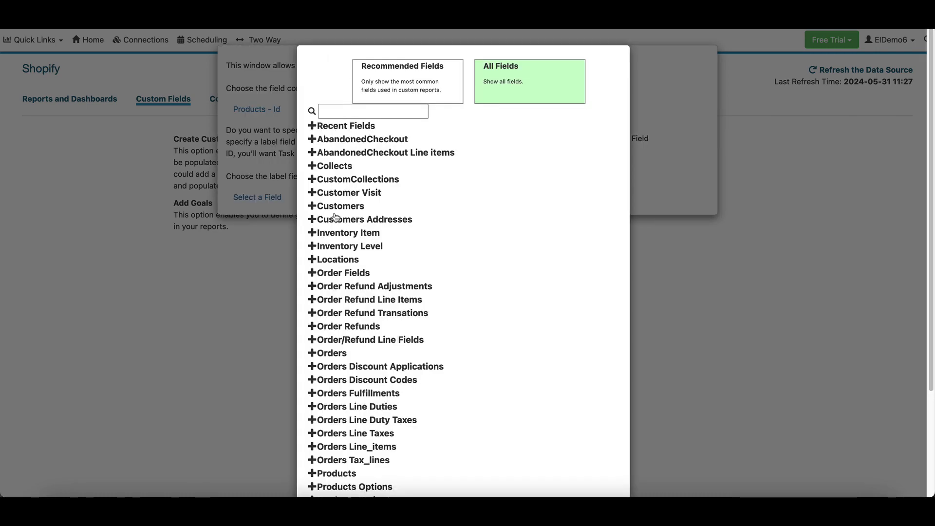
pyautogui.scroll(-4, 336, 218)
pyautogui.click(342, 346)
pyautogui.scroll(-5, 344, 348)
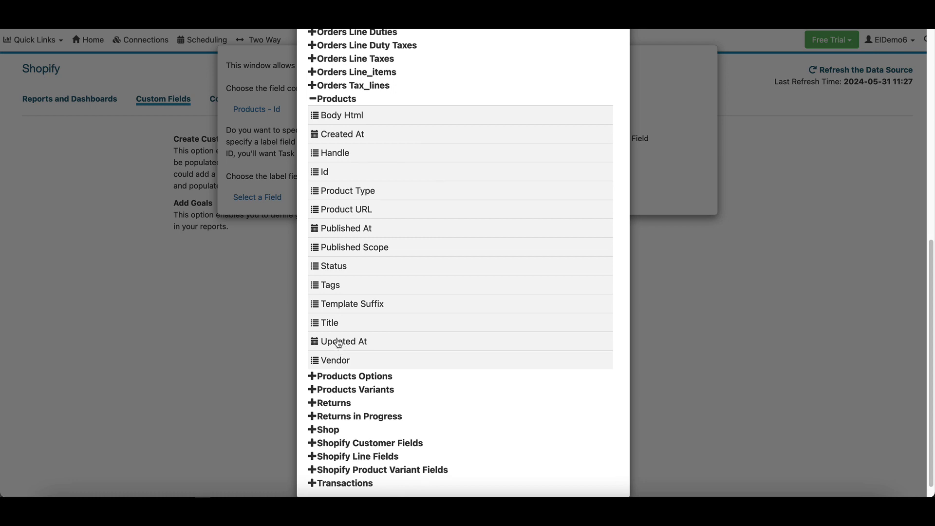
pyautogui.click(329, 322)
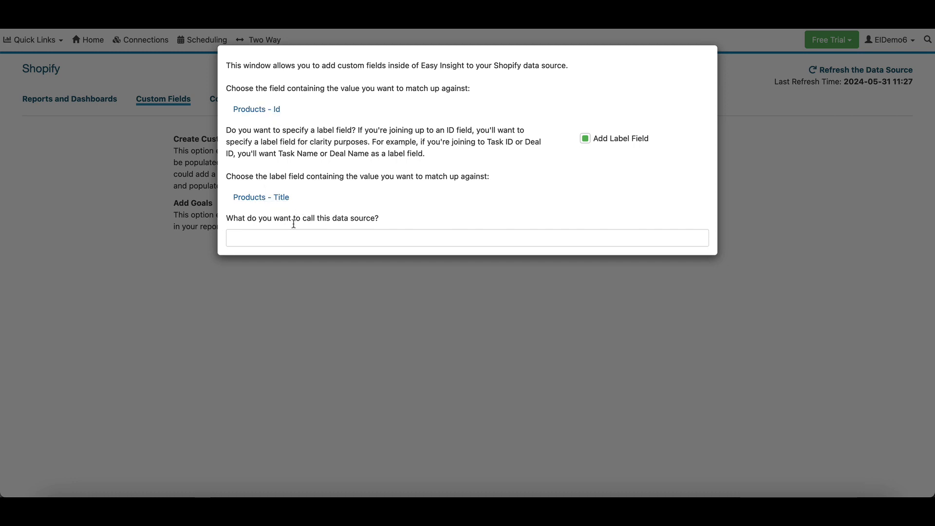
# Name the custom data source Product Custom Fields and create it with a Grouping text field called Brand.
pyautogui.click(292, 240)
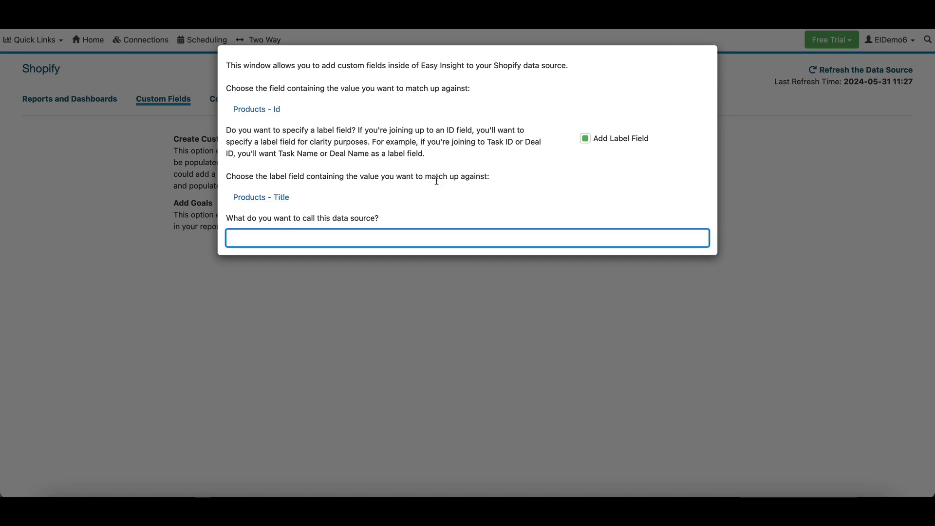
pyautogui.write('Product Custom Fields')
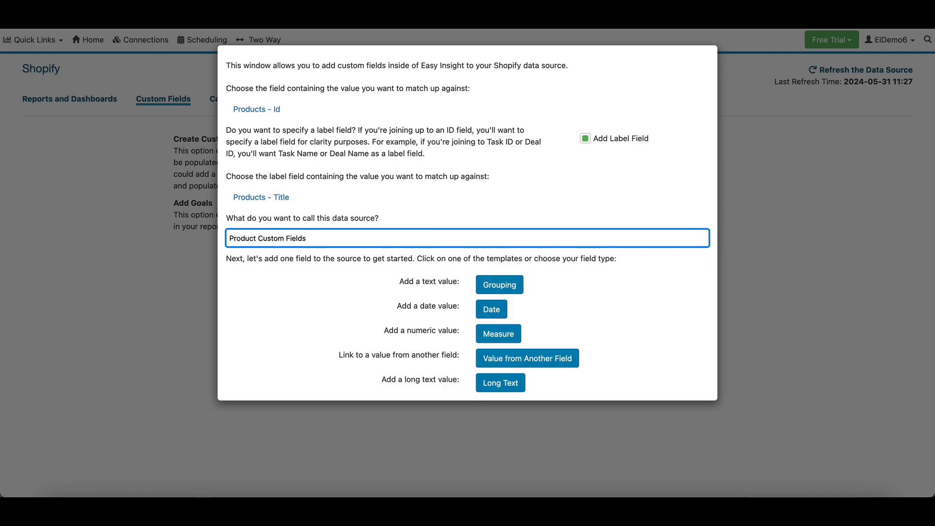
pyautogui.click(510, 287)
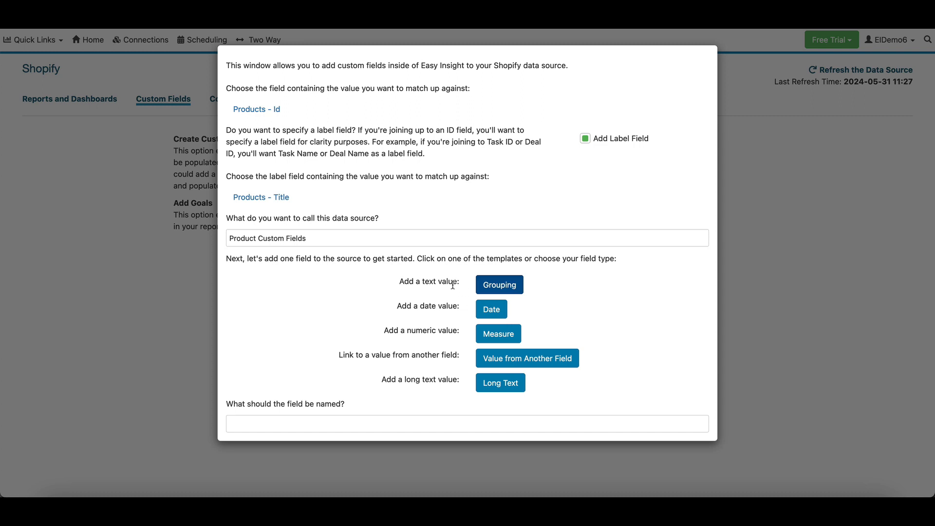
pyautogui.click(298, 423)
pyautogui.write('Brand')
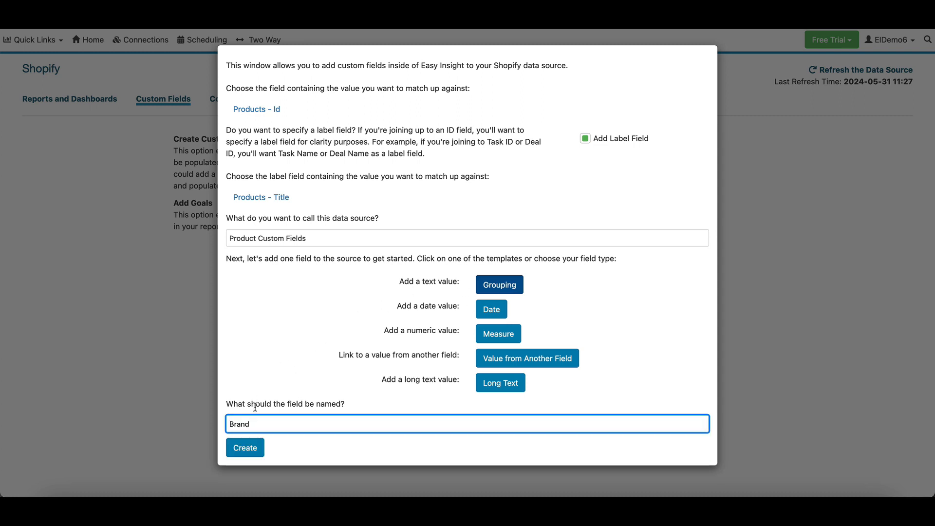
pyautogui.click(249, 448)
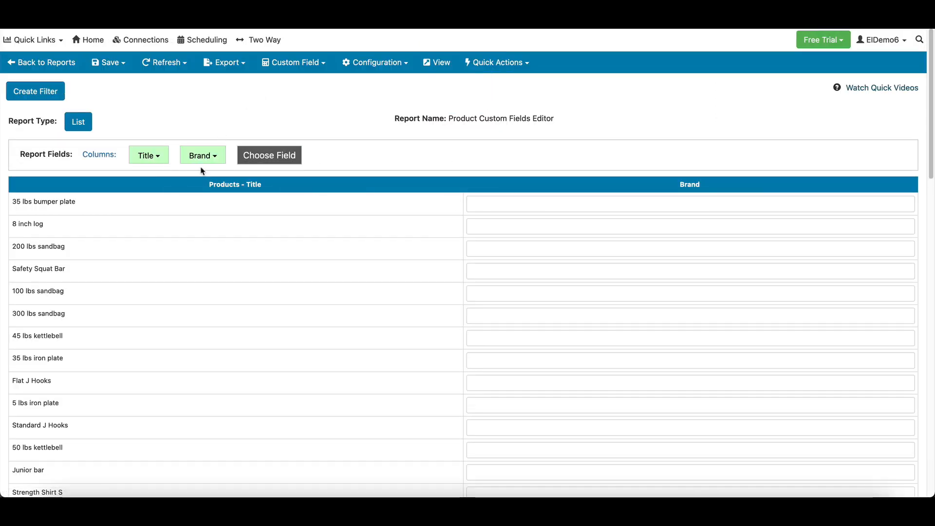
# Enter Sample Brand 1 as the brand of the 35 lbs bumper plate.
pyautogui.click(516, 208)
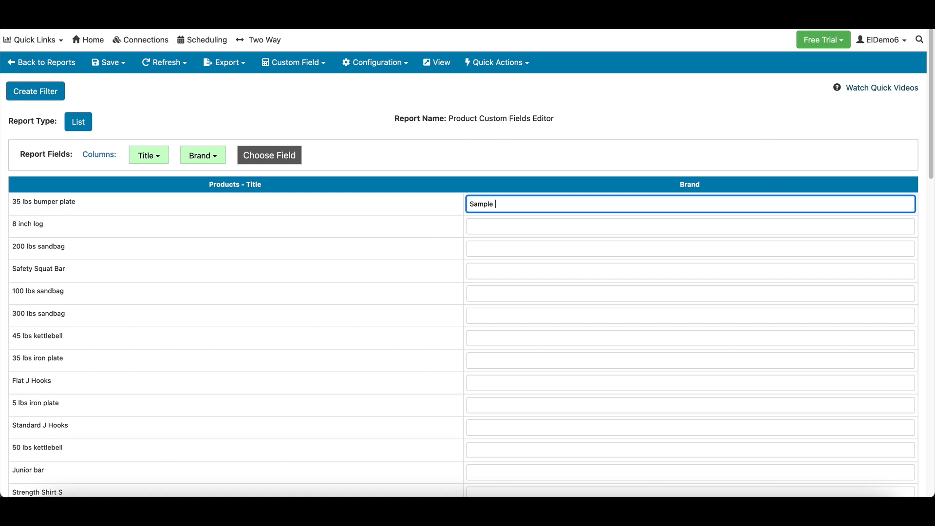
pyautogui.click(472, 119)
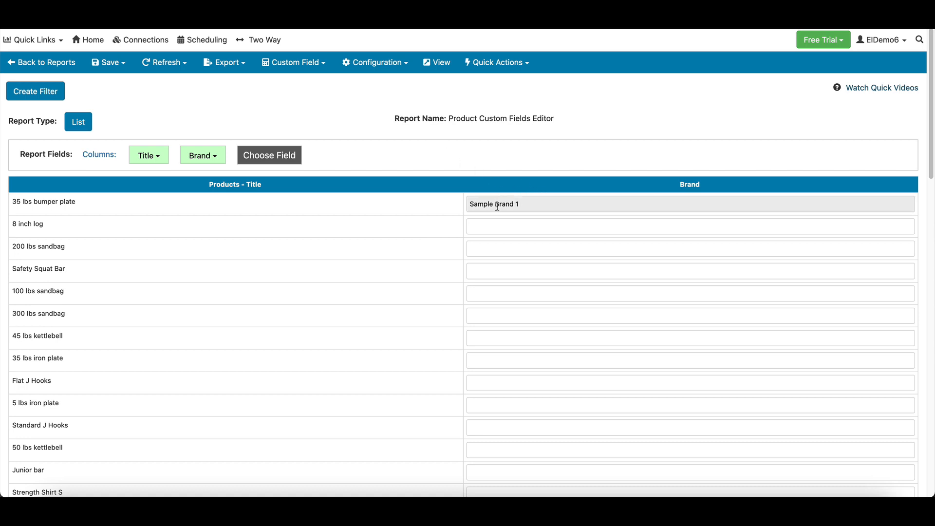
# Restrict the Brand field to a configured set of dropdown values, with Sample Brand 1 as the first value.
pyautogui.click(208, 157)
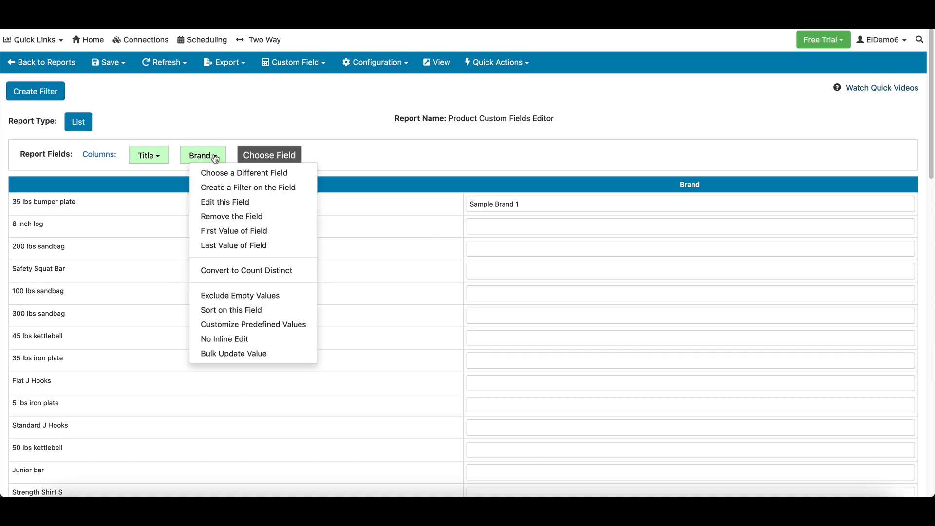
pyautogui.click(249, 327)
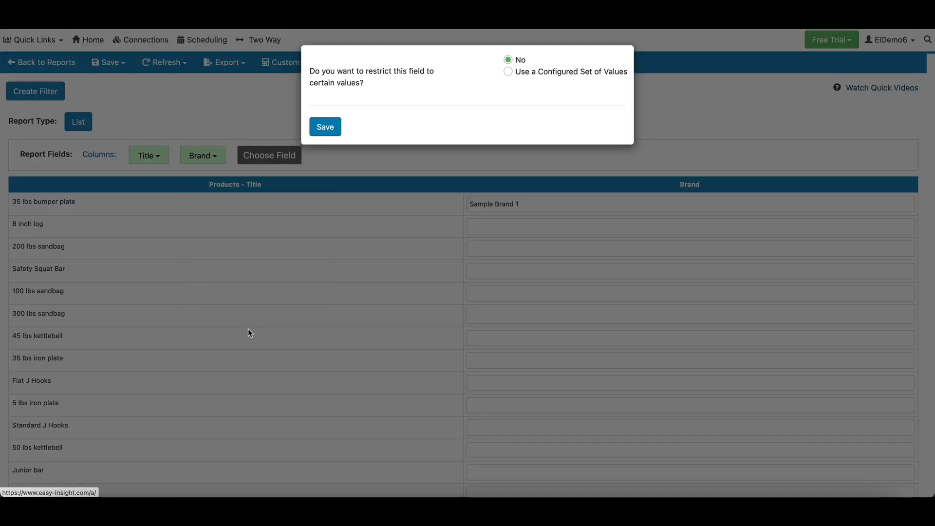
pyautogui.click(508, 73)
pyautogui.click(339, 184)
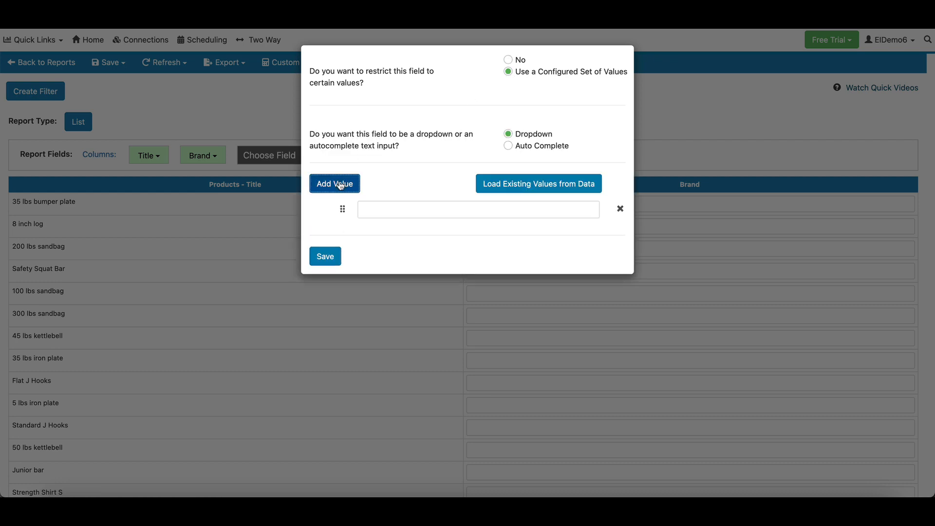
pyautogui.click(397, 211)
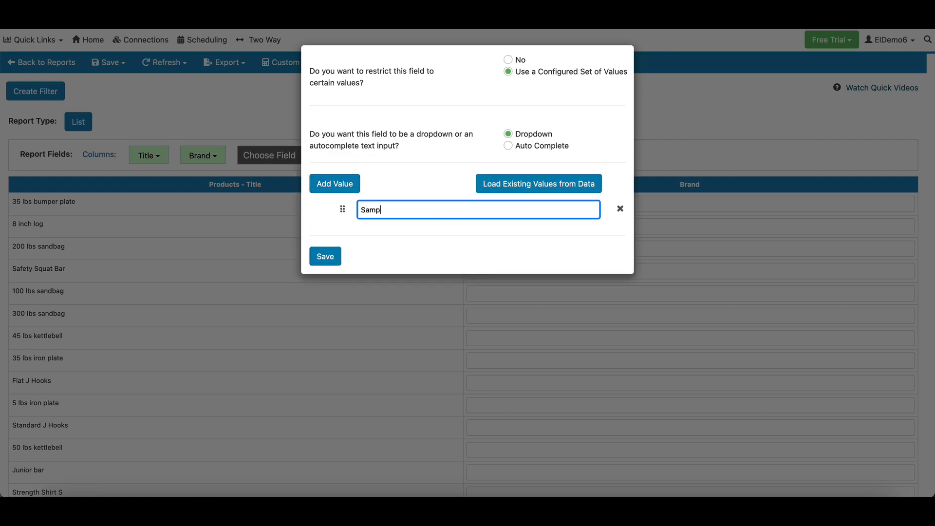
pyautogui.write('Sample Brand 1')
# Add Sample Brand 2 and Sample Brand 3 to the predefined Brand values and save the set.
pyautogui.click(343, 184)
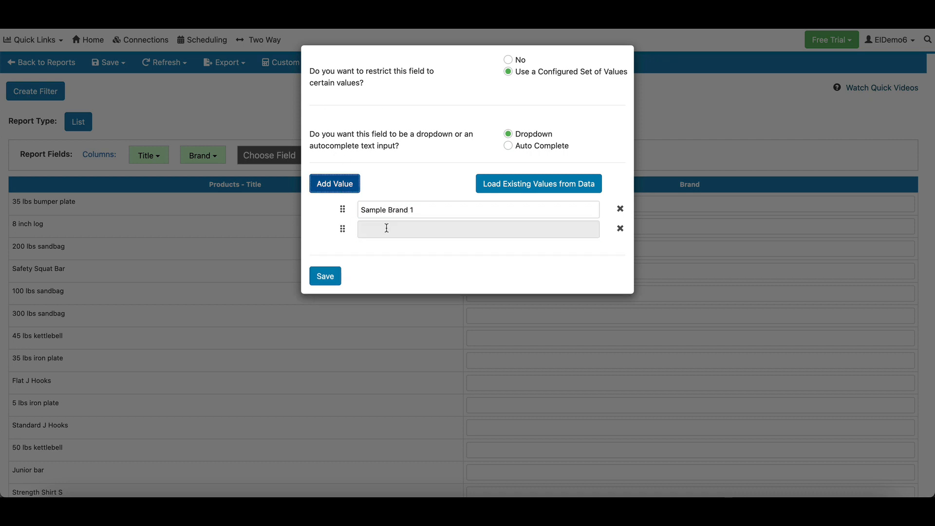
pyautogui.click(388, 229)
pyautogui.write('Sample Brand 2')
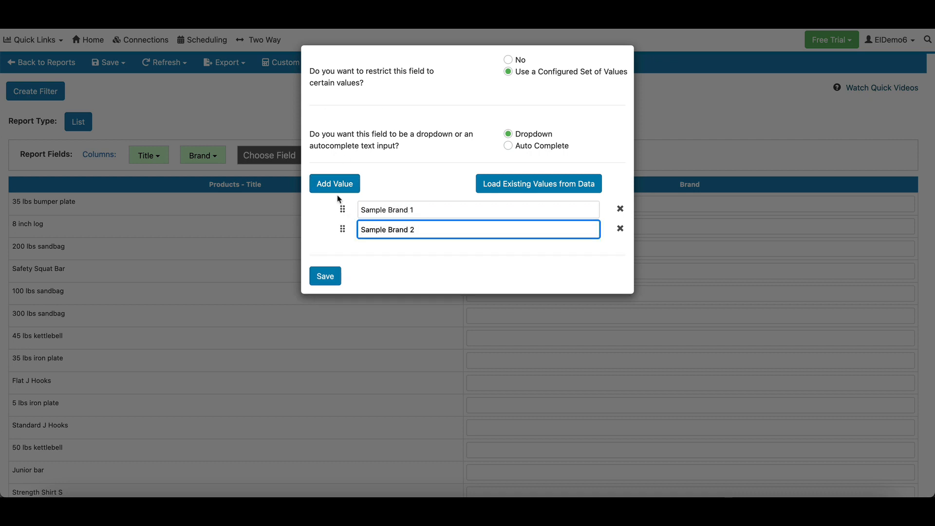
pyautogui.click(335, 184)
pyautogui.click(389, 249)
pyautogui.write('Sample Brand')
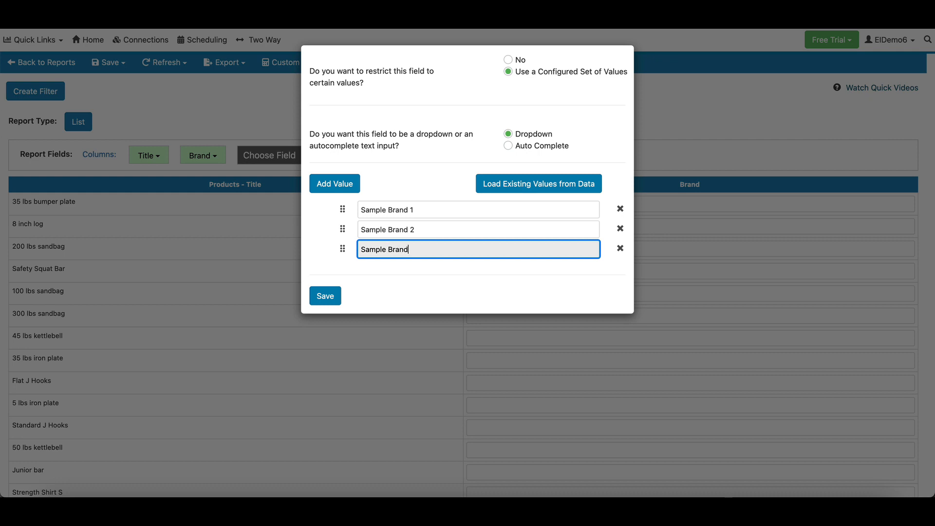
pyautogui.write(' 3')
pyautogui.click(335, 184)
pyautogui.click(388, 274)
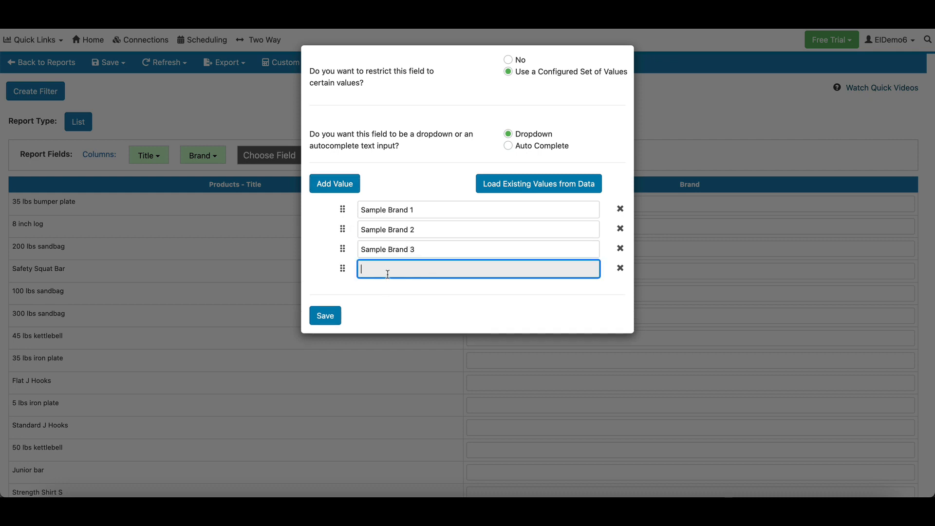
pyautogui.click(389, 292)
pyautogui.click(325, 317)
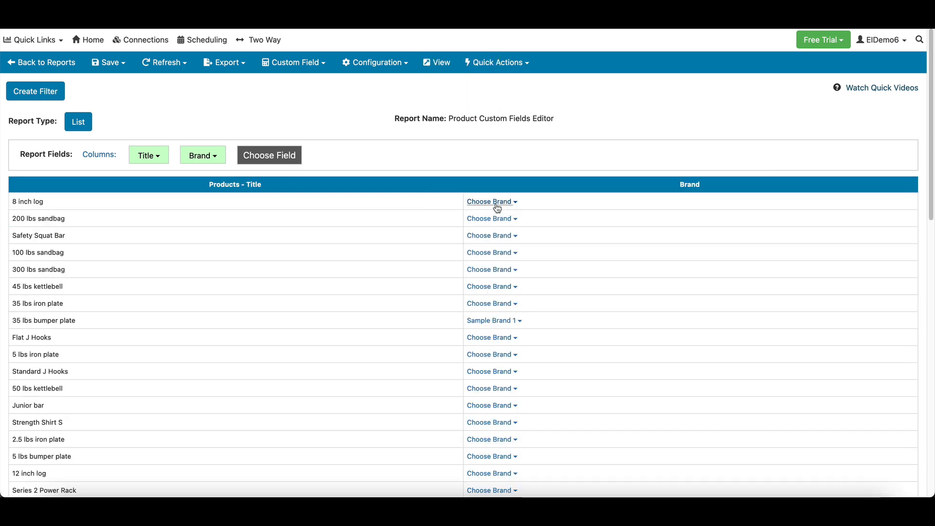
# Assign Sample Brand 1 to the 8 inch log and the 200 lbs sandbag.
pyautogui.click(497, 208)
pyautogui.click(498, 215)
pyautogui.click(495, 220)
pyautogui.click(502, 237)
# Assign Sample Brand 2 to the Safety Squat Bar and the 100 lbs sandbag.
pyautogui.click(502, 237)
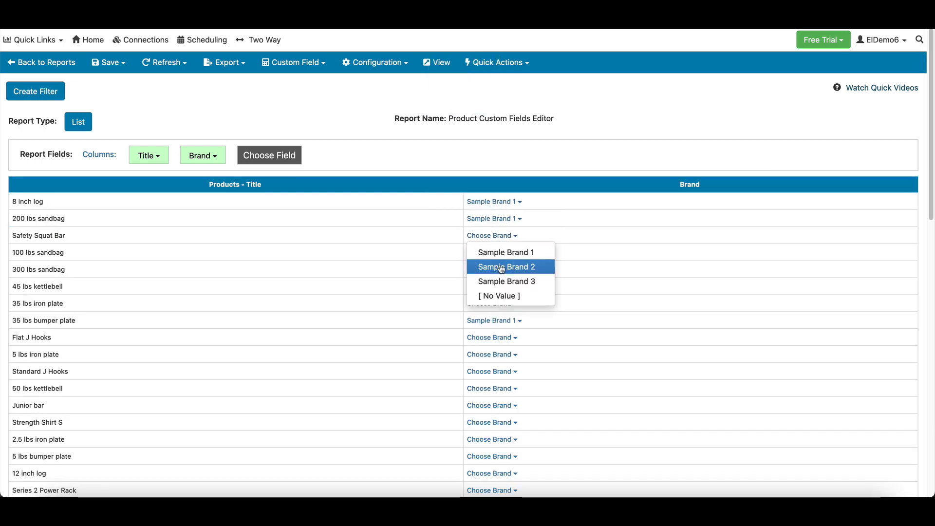
pyautogui.click(494, 264)
pyautogui.click(494, 257)
pyautogui.click(492, 284)
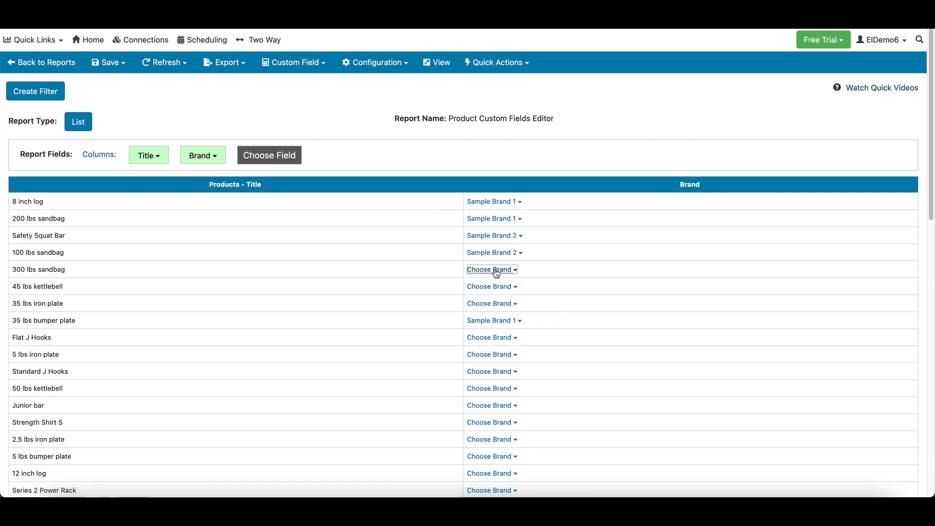
# Assign Sample Brand 3 to the 300 lbs sandbag and the 45 lbs kettlebell.
pyautogui.click(491, 270)
pyautogui.click(509, 315)
pyautogui.click(505, 286)
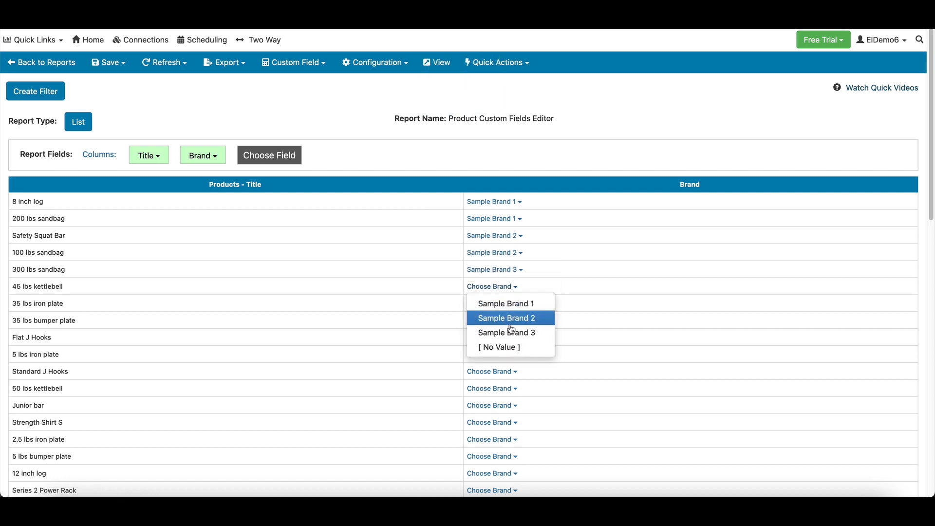
pyautogui.click(507, 333)
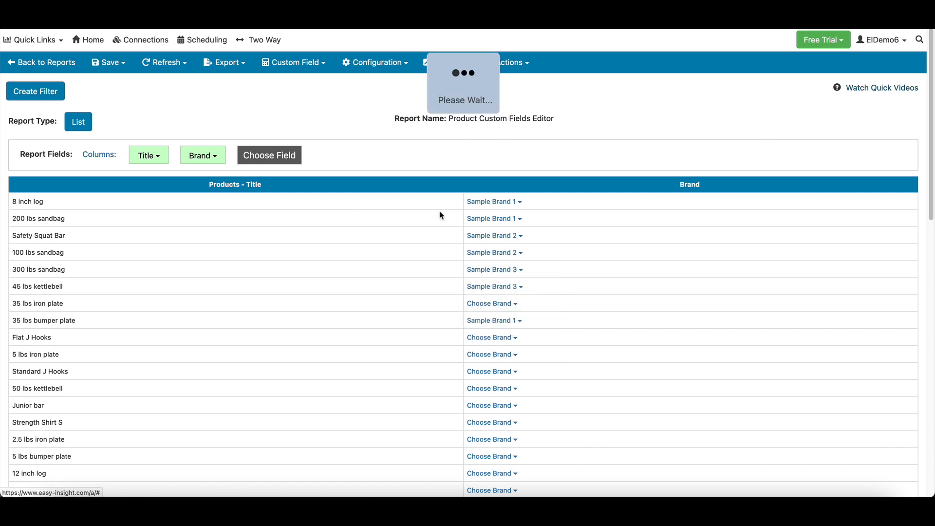
# Return to the Shopify data source's reports and create a new report.
pyautogui.click(50, 66)
pyautogui.click(73, 98)
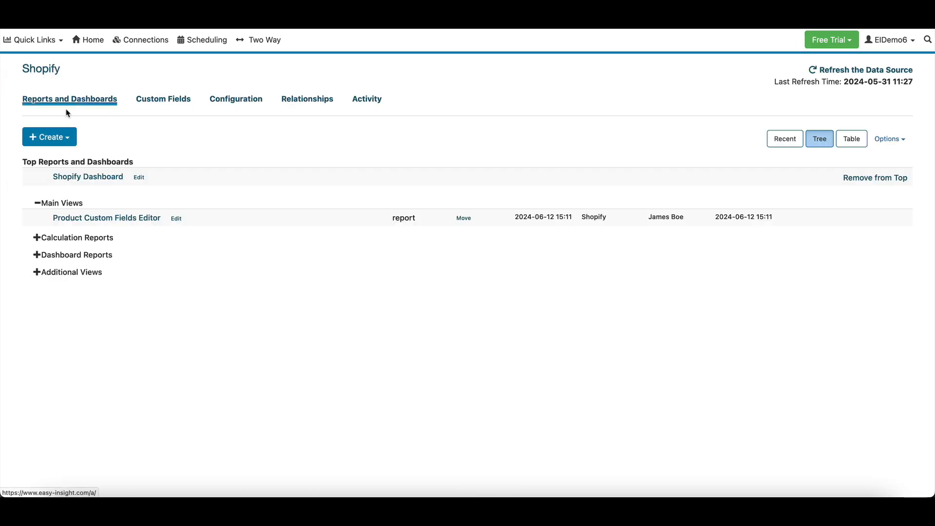
pyautogui.click(49, 137)
pyautogui.click(61, 159)
# Add the Brand field from Product Custom Fields as a column of the new report, choosing from all fields.
pyautogui.click(171, 157)
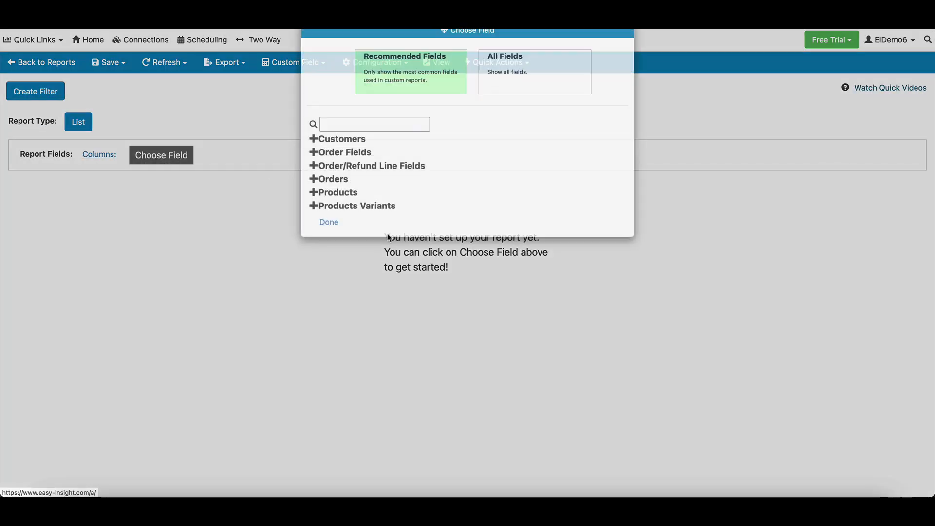
pyautogui.click(522, 102)
pyautogui.scroll(-4, 354, 317)
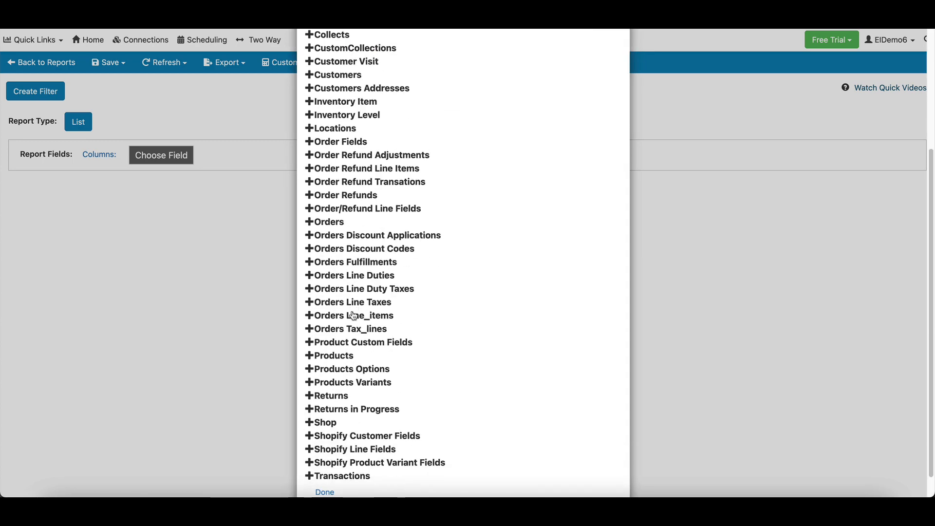
pyautogui.click(354, 347)
pyautogui.scroll(-1, 349, 345)
pyautogui.click(341, 342)
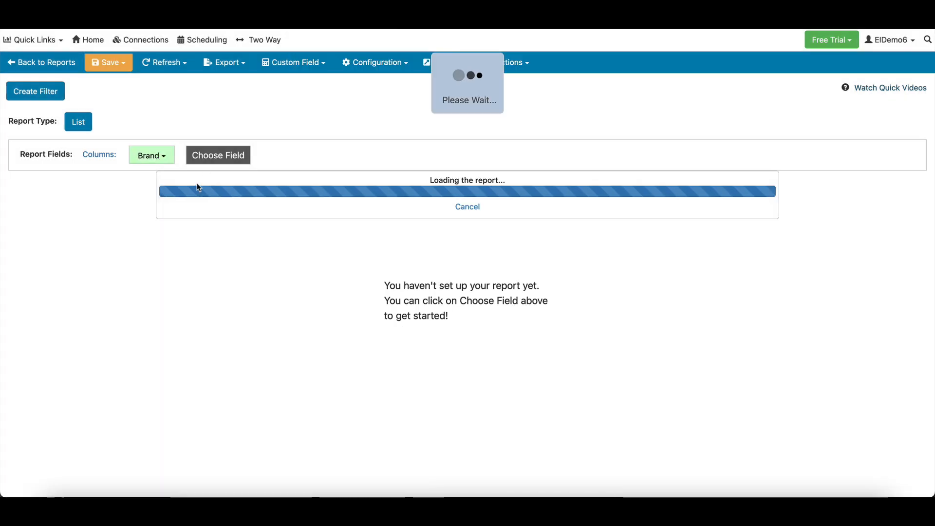
# Add the Title field from Products as a second report column and sort the report by Brand in descending order.
pyautogui.click(211, 158)
pyautogui.scroll(-4, 370, 302)
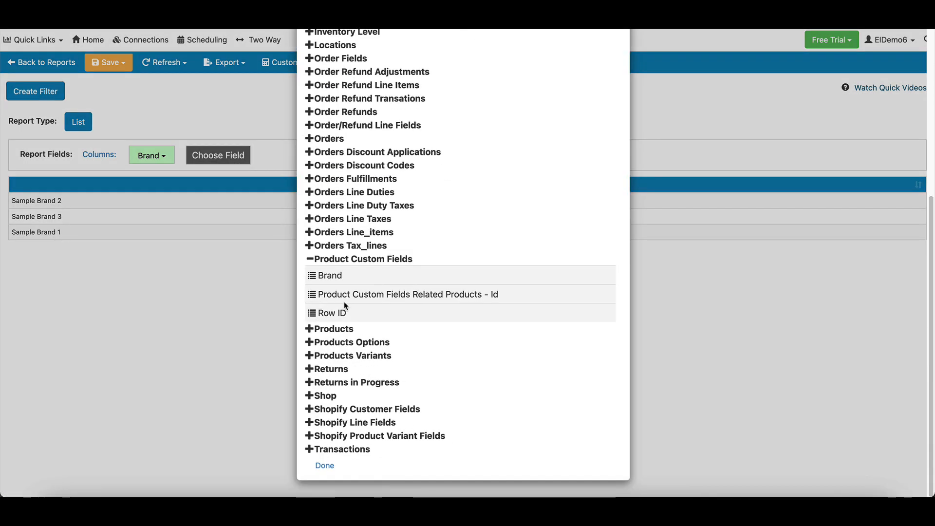
pyautogui.click(341, 260)
pyautogui.click(341, 329)
pyautogui.scroll(-3, 340, 330)
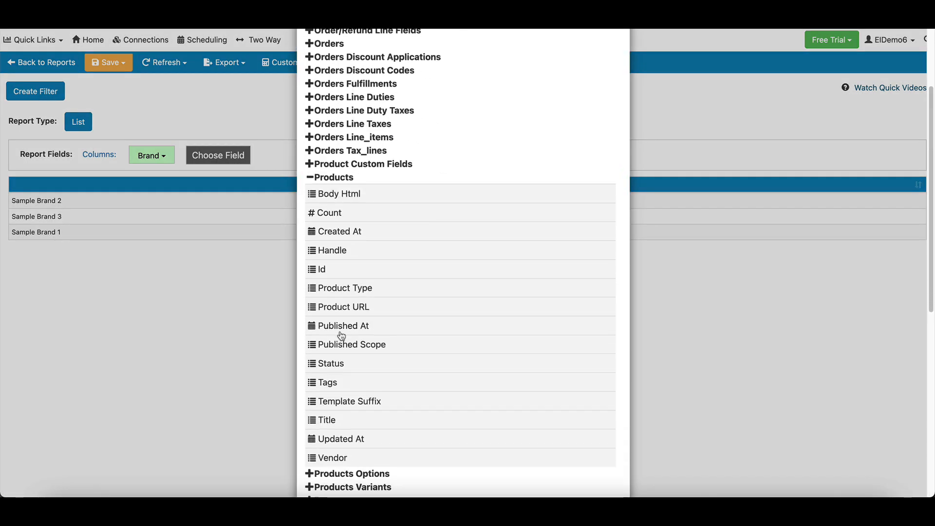
pyautogui.click(327, 411)
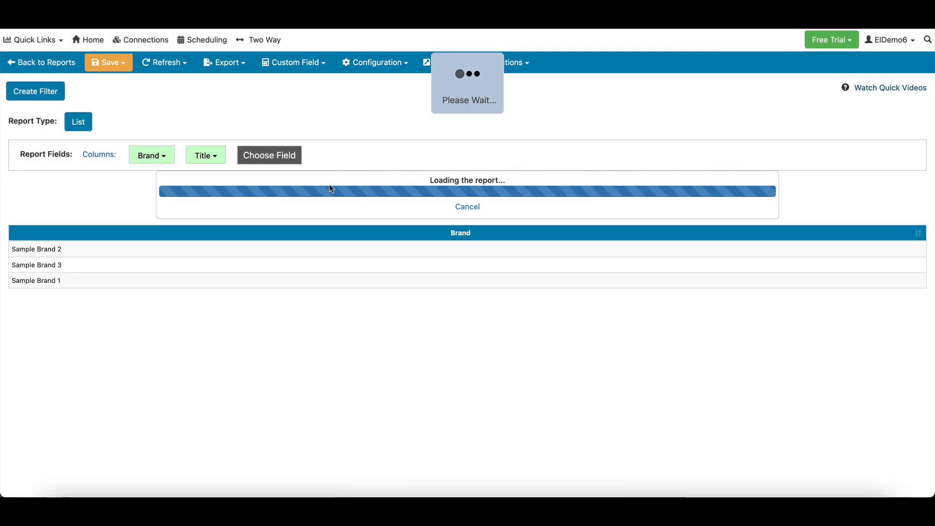
pyautogui.click(191, 187)
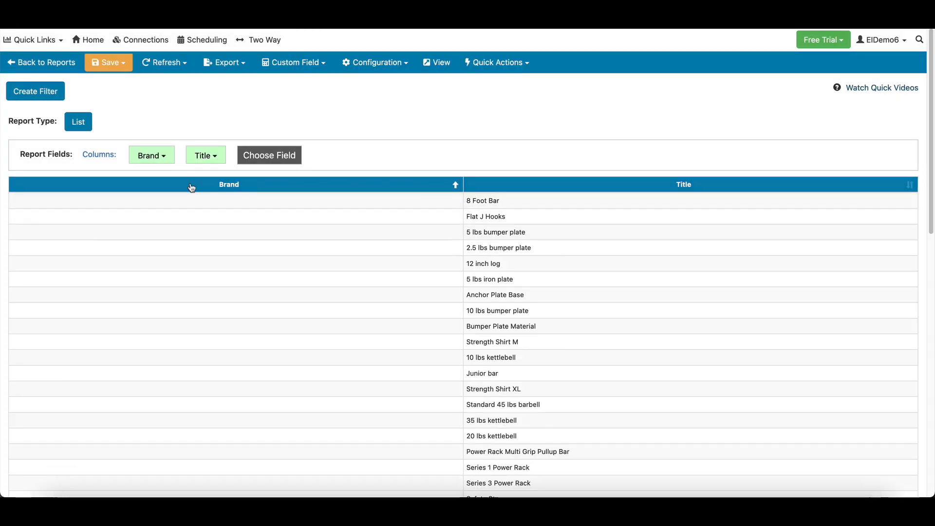
pyautogui.click(191, 187)
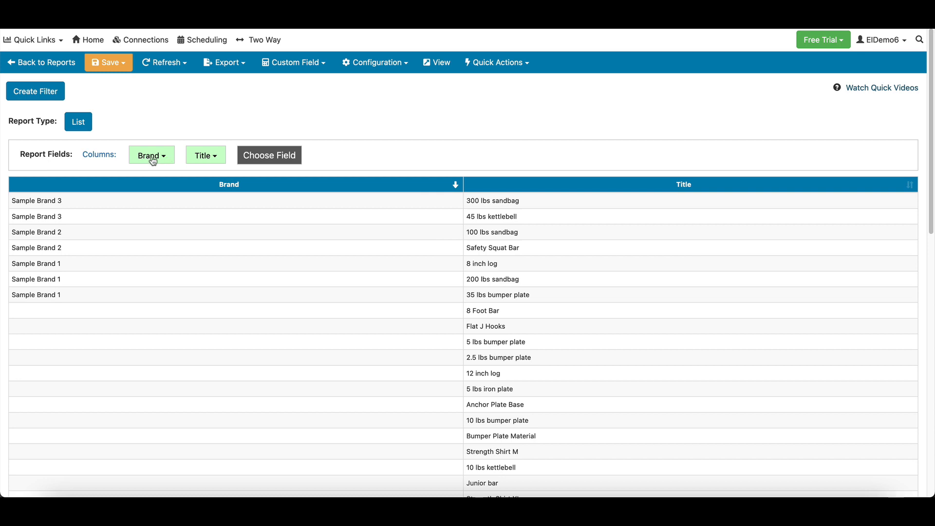
# Leave the report, discarding its unsaved changes, and open the row configuration of the Product Custom Fields data source.
pyautogui.click(89, 43)
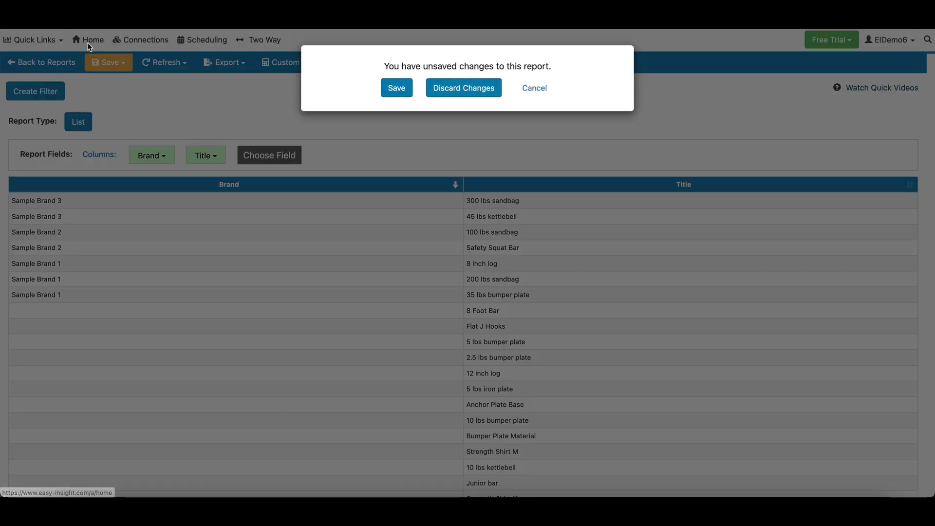
pyautogui.click(460, 89)
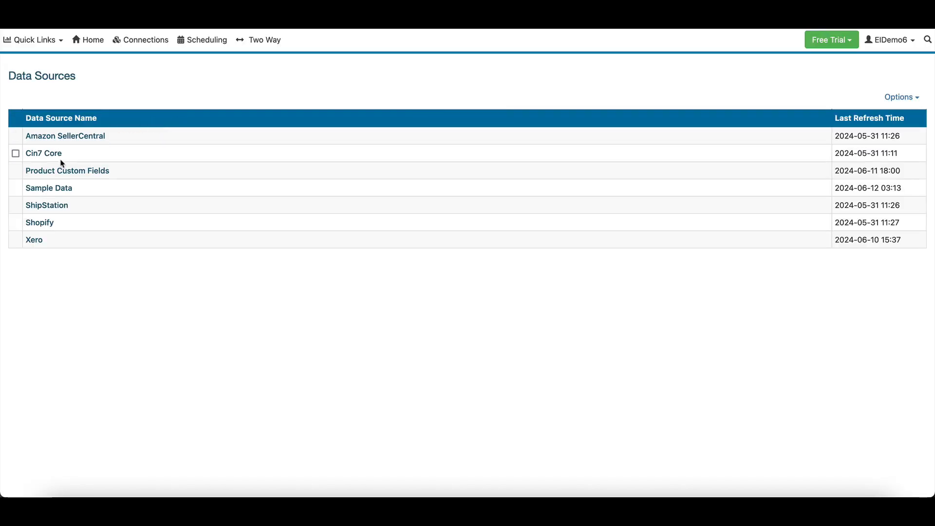
pyautogui.click(56, 171)
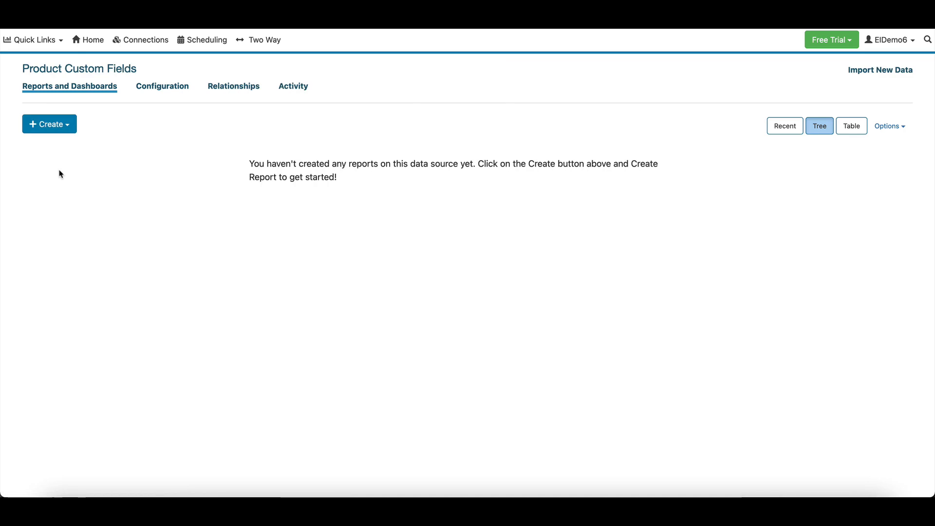
pyautogui.click(163, 87)
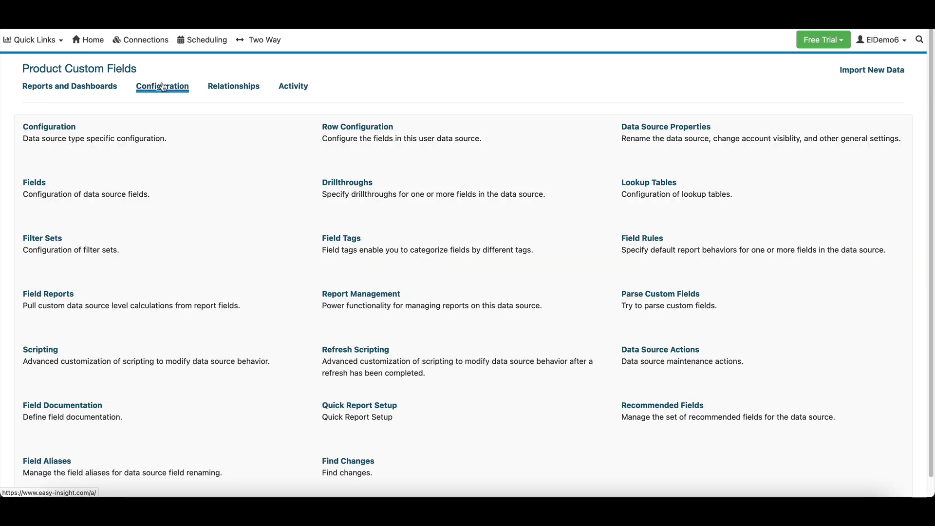
pyautogui.click(341, 129)
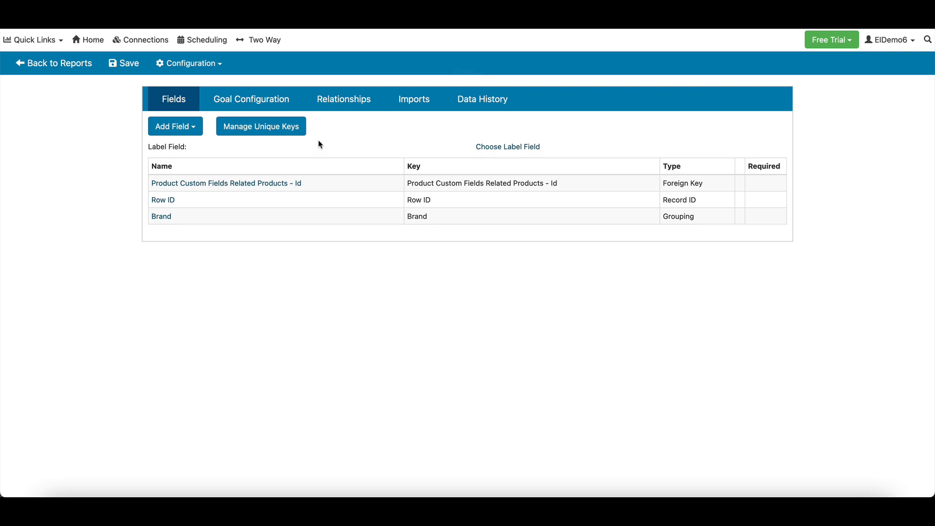
# Add a measure field named Product Cost to the Product Custom Fields data source.
pyautogui.click(178, 128)
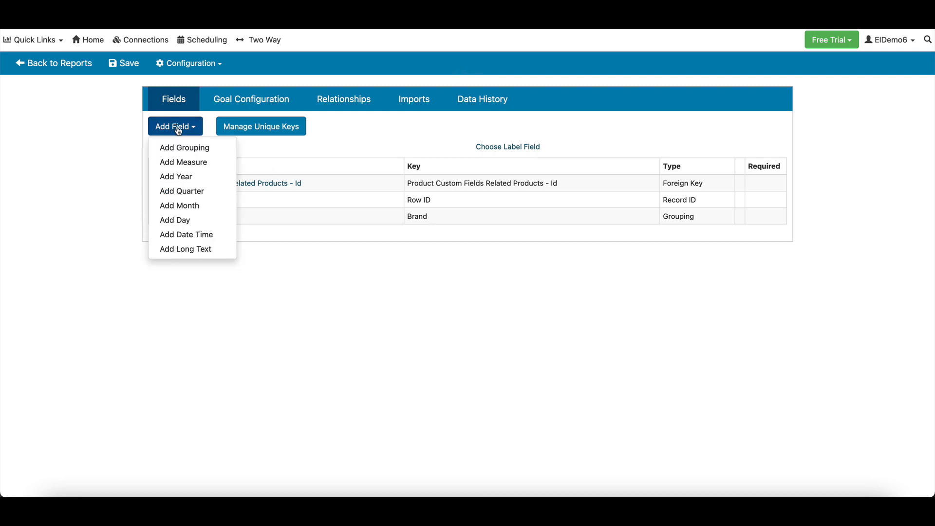
pyautogui.click(189, 162)
pyautogui.click(351, 67)
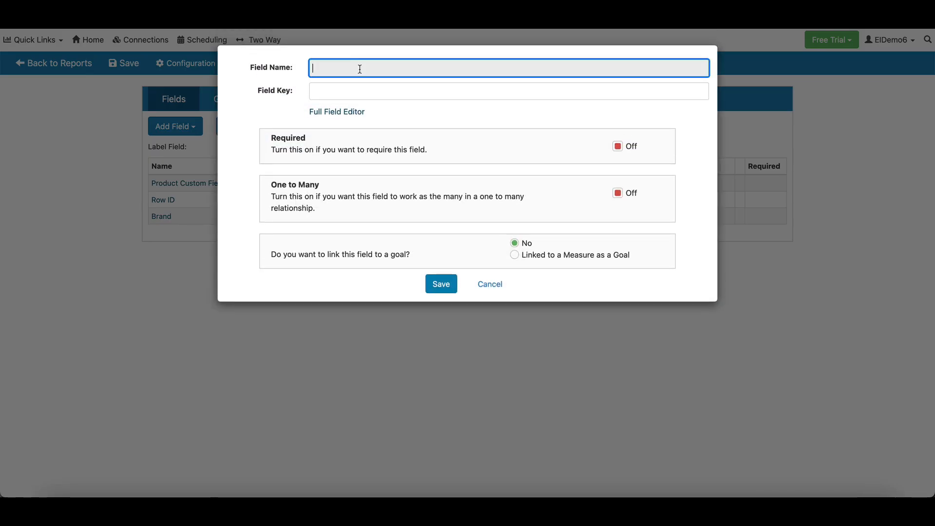
pyautogui.write('Product Cost')
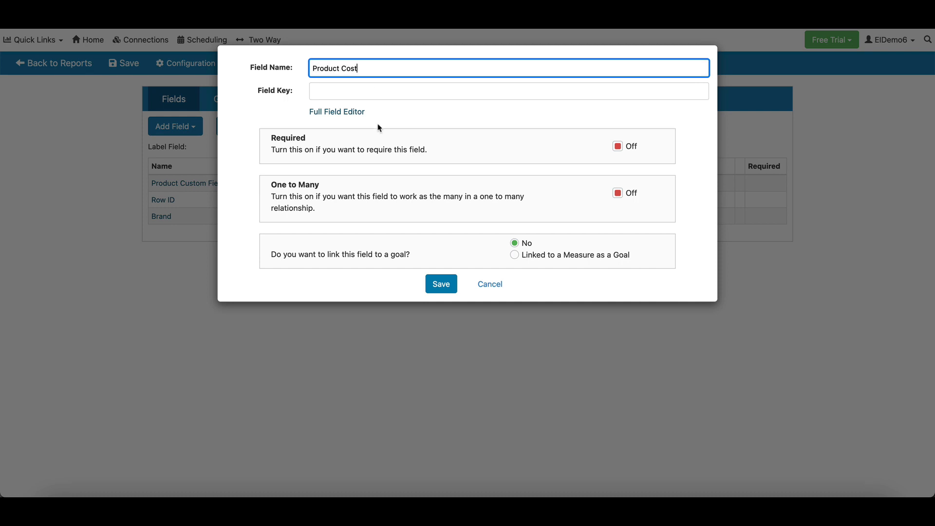
pyautogui.click(442, 285)
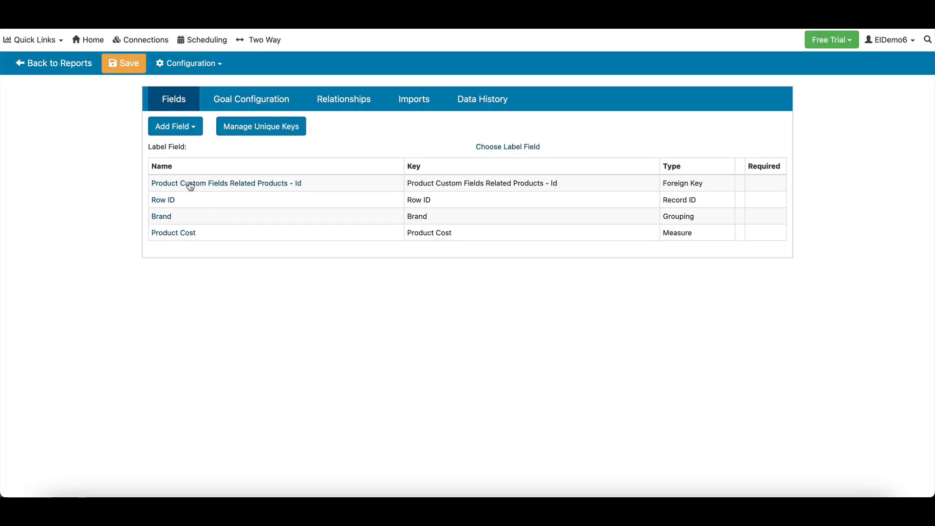
# Add a day-level date field named Product First Sale Date to the Product Custom Fields data source.
pyautogui.click(183, 129)
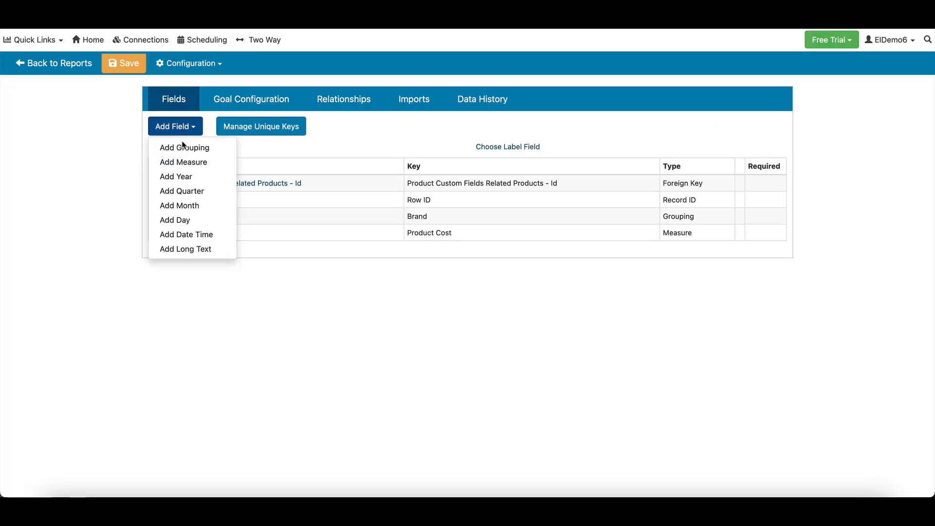
pyautogui.click(186, 221)
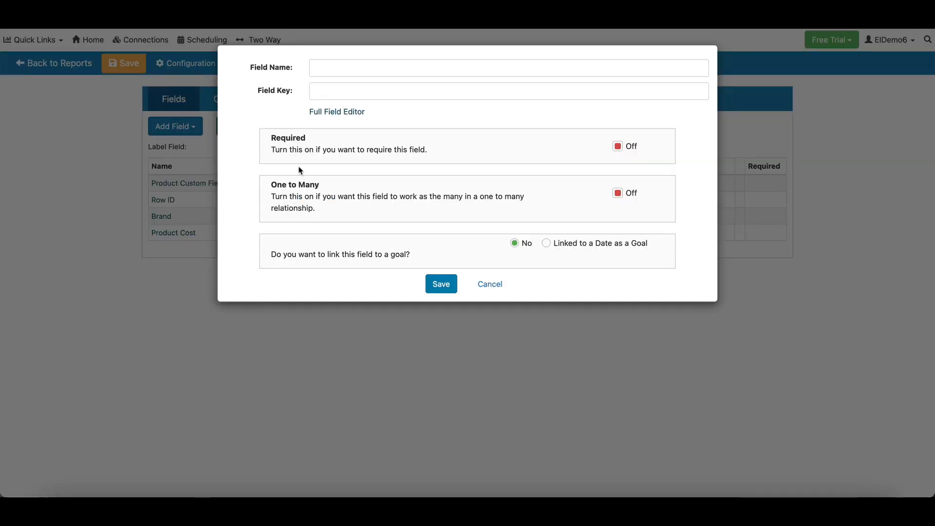
pyautogui.click(372, 72)
pyautogui.write('Produtc')
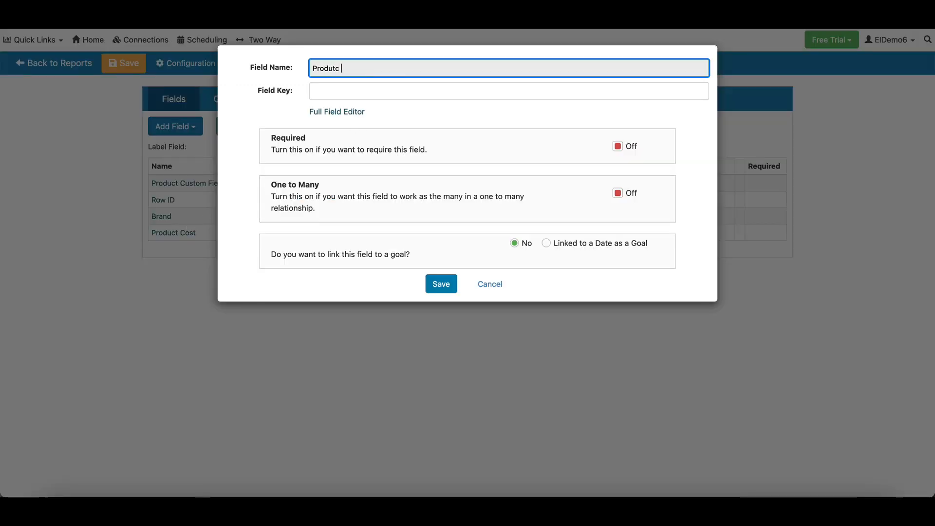
pyautogui.press('BackSpace')
pyautogui.press('BackSpace')
pyautogui.press('BackSpace')
pyautogui.press('BackSpace')
pyautogui.write('ate')
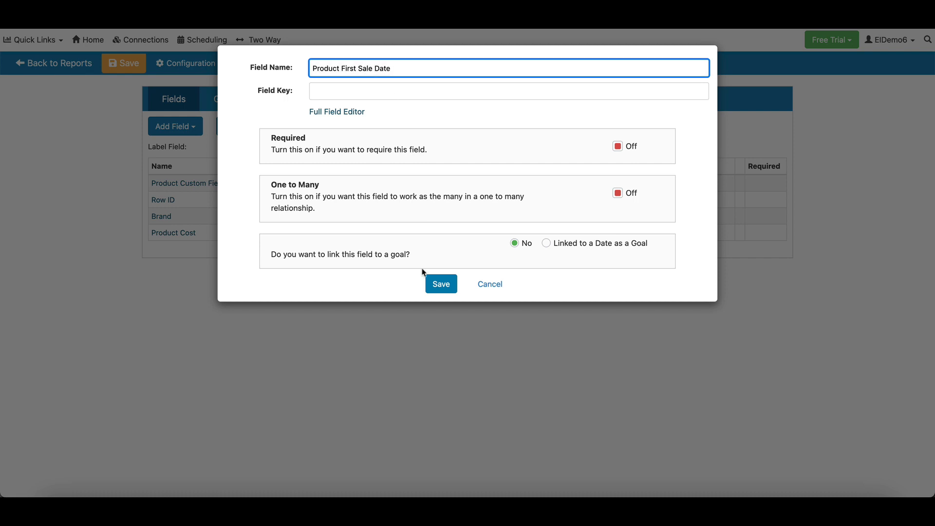
pyautogui.click(441, 284)
# Add a grouping field named Product Enabled that shows as a checkbox, and save the data source's row configuration.
pyautogui.click(176, 126)
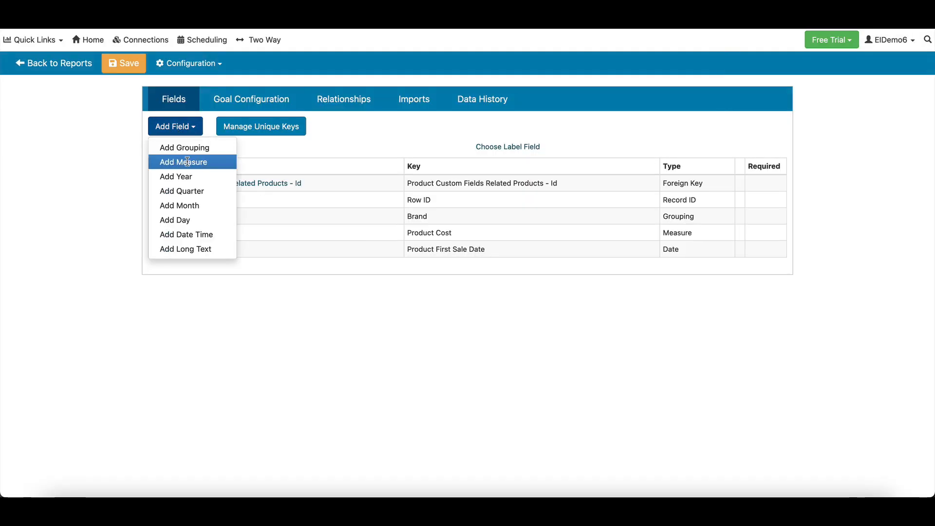
pyautogui.click(185, 148)
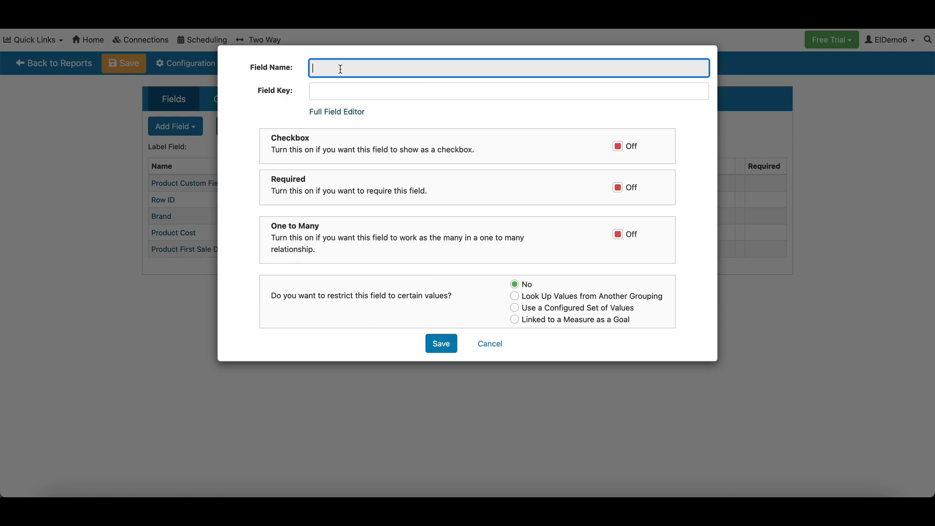
pyautogui.write('Product Enabled')
pyautogui.click(618, 147)
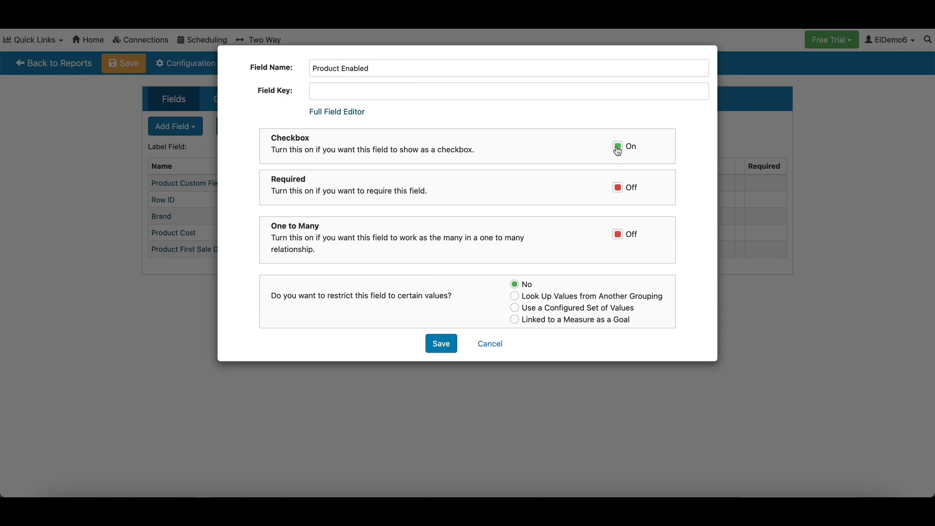
pyautogui.click(441, 344)
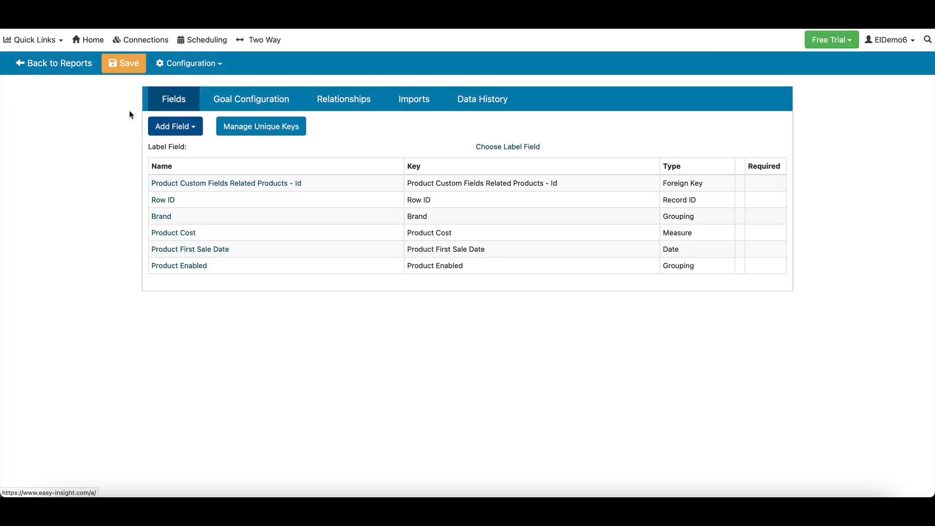
pyautogui.click(124, 63)
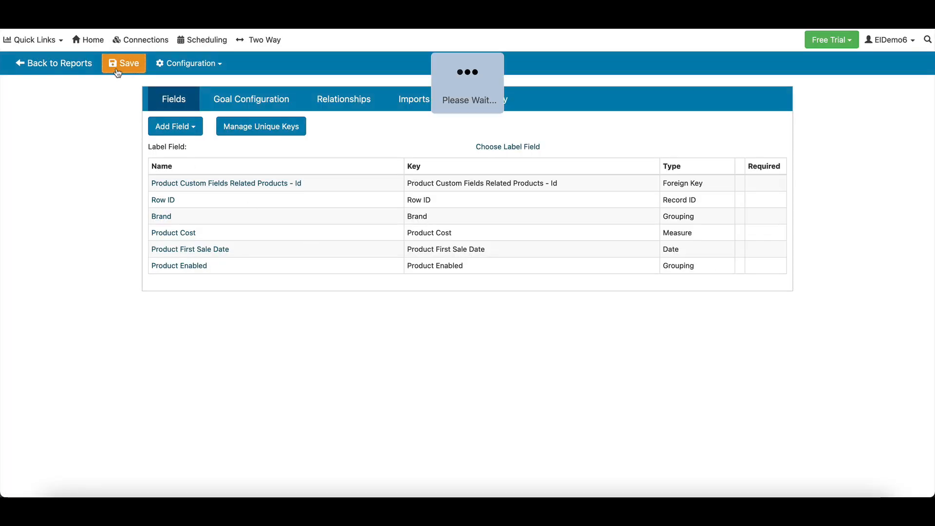
# Go to the Shopify data source's reports and open the Product Custom Fields Editor report for editing.
pyautogui.click(40, 42)
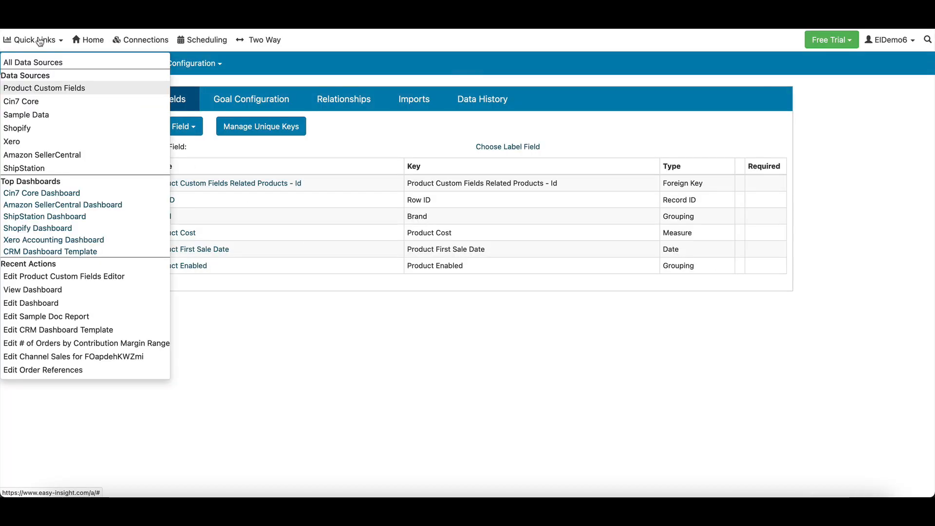
pyautogui.click(249, 325)
pyautogui.click(85, 40)
pyautogui.click(97, 185)
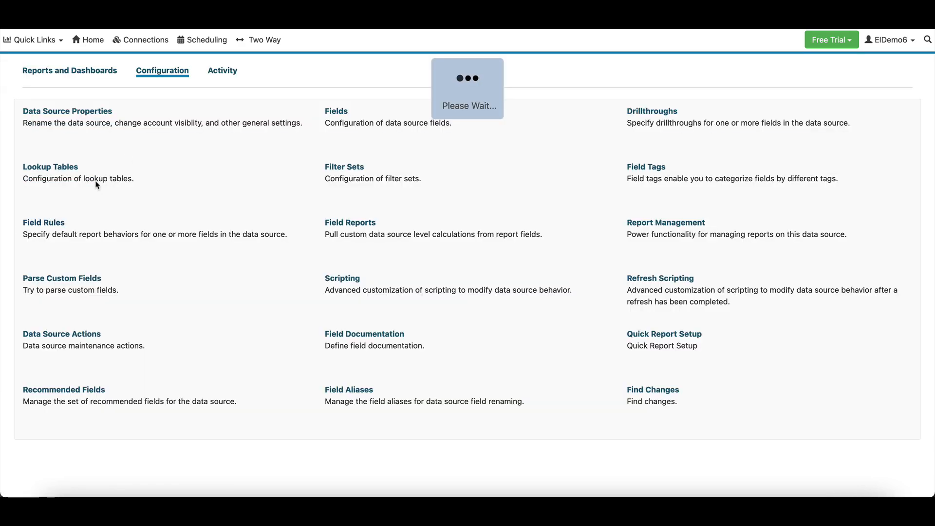
pyautogui.click(84, 99)
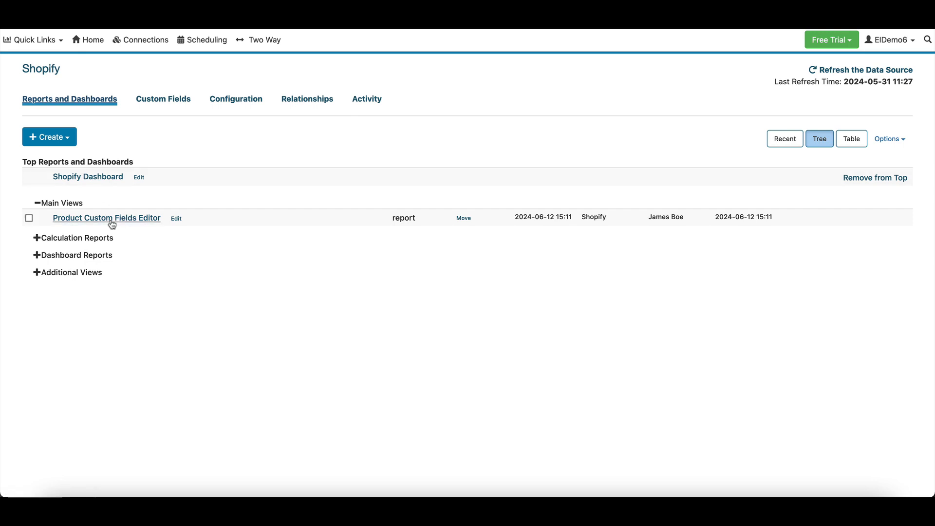
pyautogui.click(177, 219)
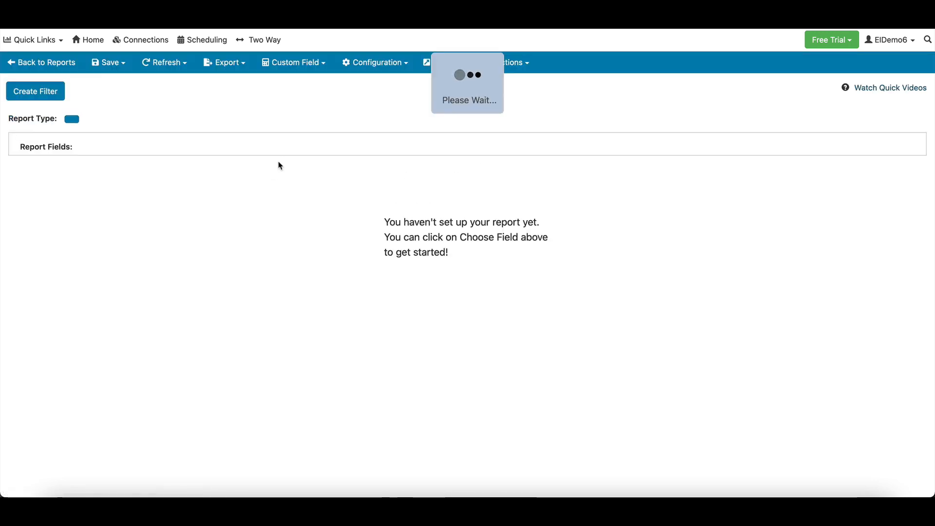
# Add Product First Sale Date, Product Cost and Product Enabled from Product Custom Fields as columns of the editor report.
pyautogui.click(281, 156)
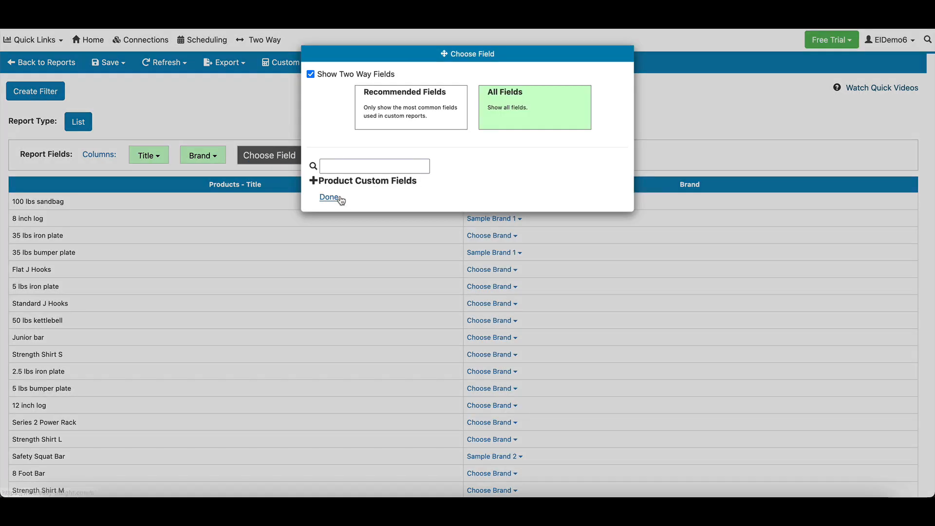
pyautogui.click(351, 181)
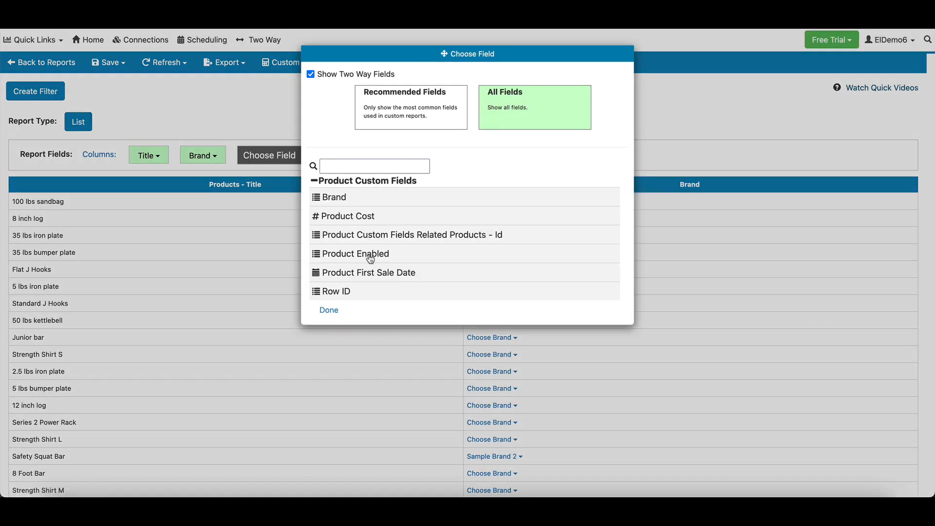
pyautogui.click(363, 273)
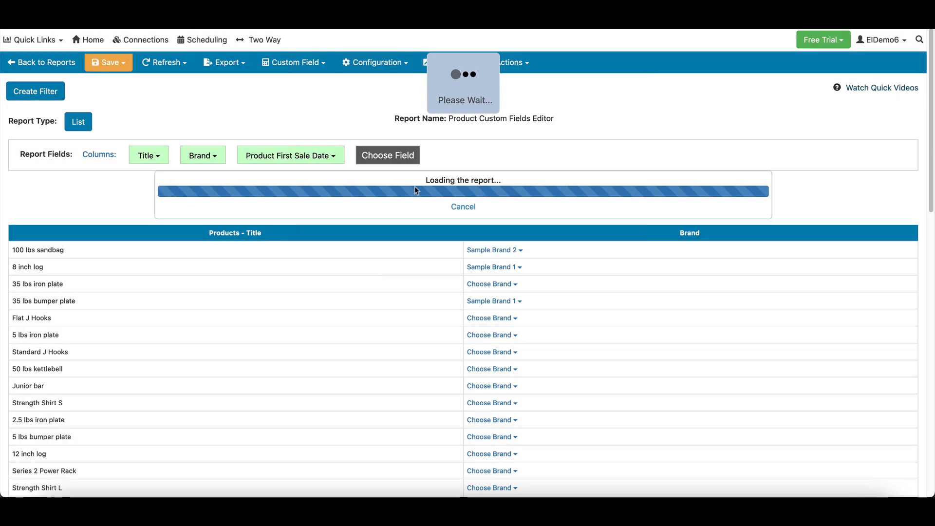
pyautogui.click(388, 154)
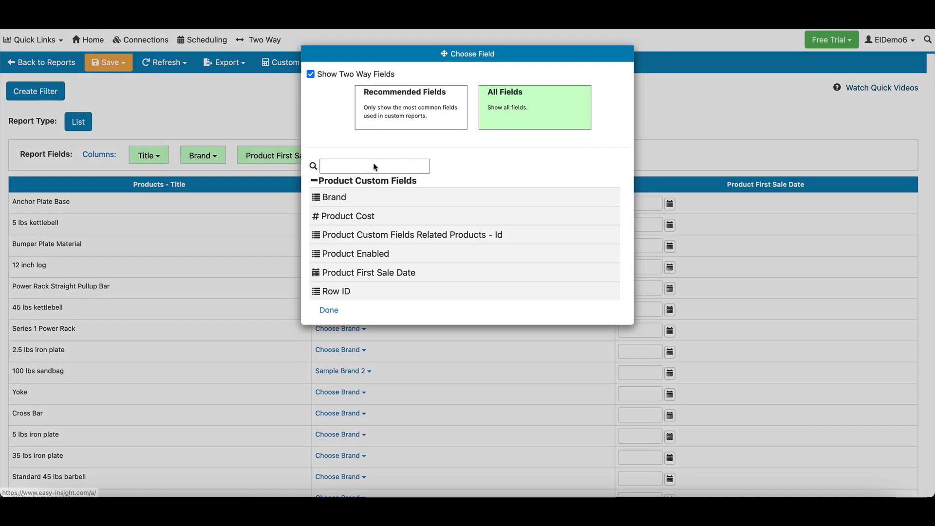
pyautogui.click(361, 216)
pyautogui.click(471, 159)
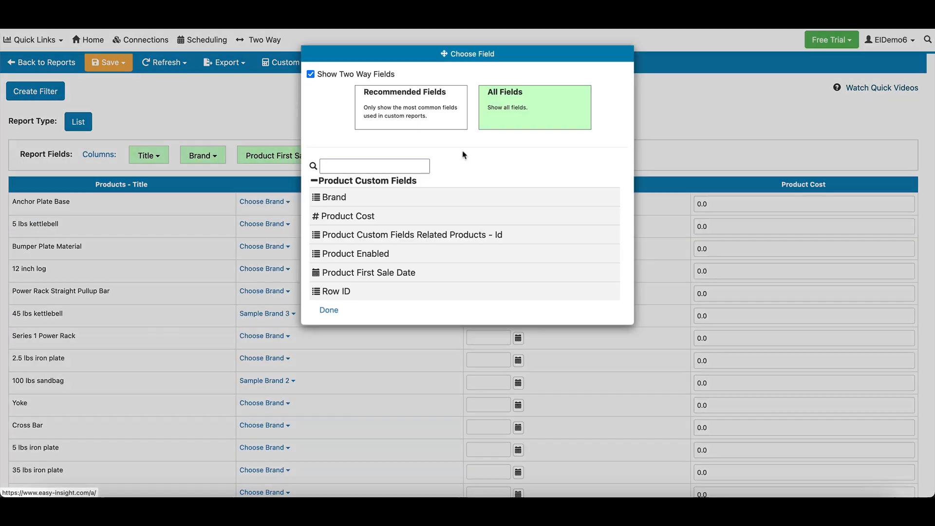
pyautogui.click(373, 257)
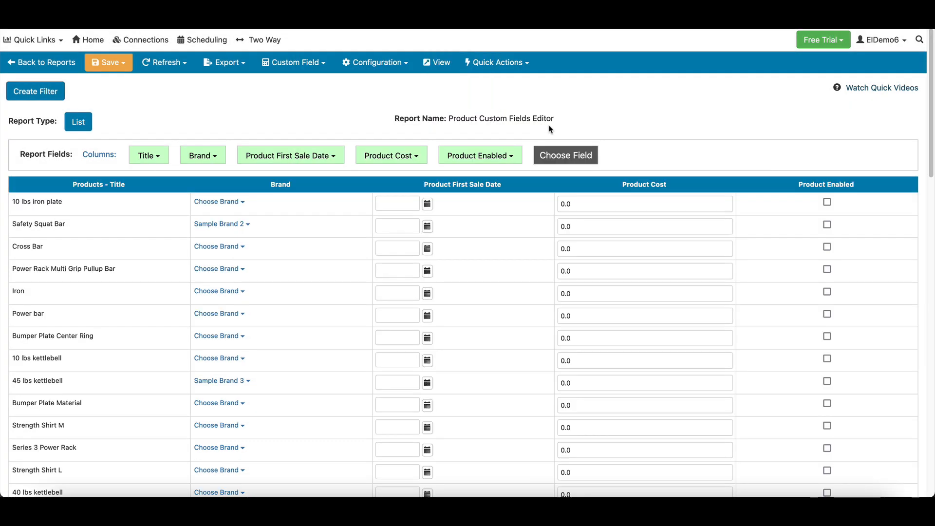
# For the Safety Squat Bar, set the first sale date to 2024/05/27 and the cost to 25, and mark it as enabled.
pyautogui.click(428, 227)
pyautogui.click(424, 271)
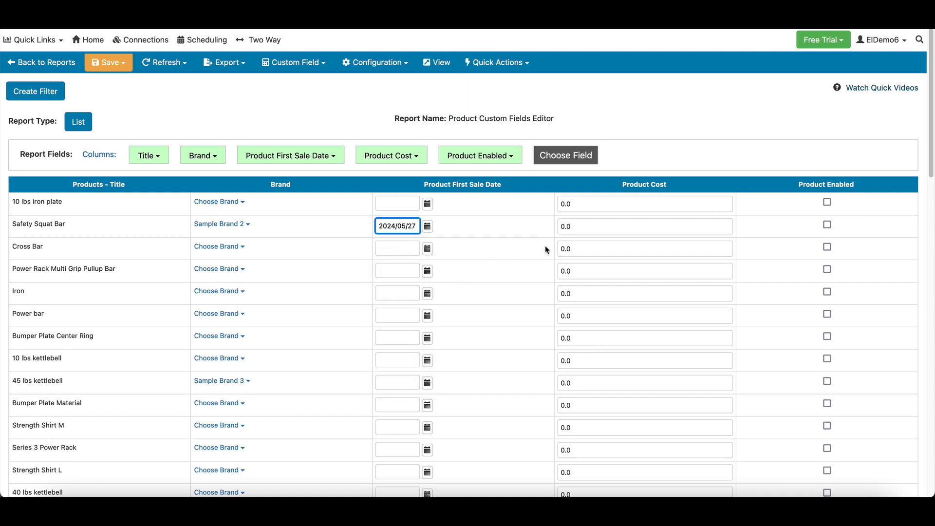
pyautogui.click(567, 226)
pyautogui.write('25')
pyautogui.click(613, 116)
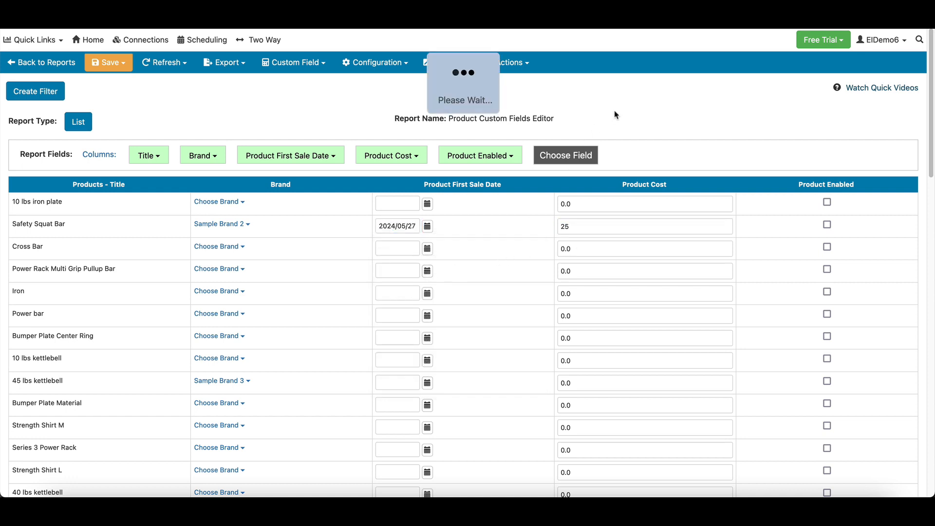
pyautogui.click(828, 225)
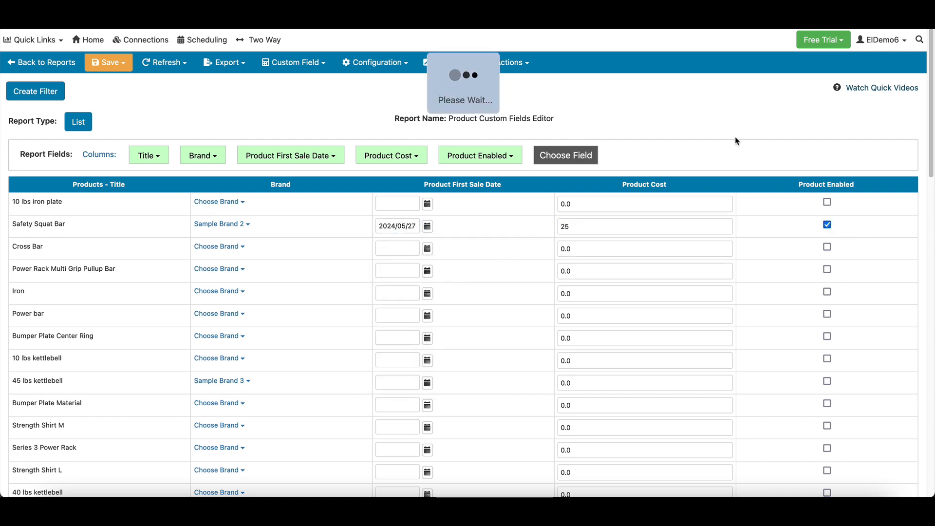